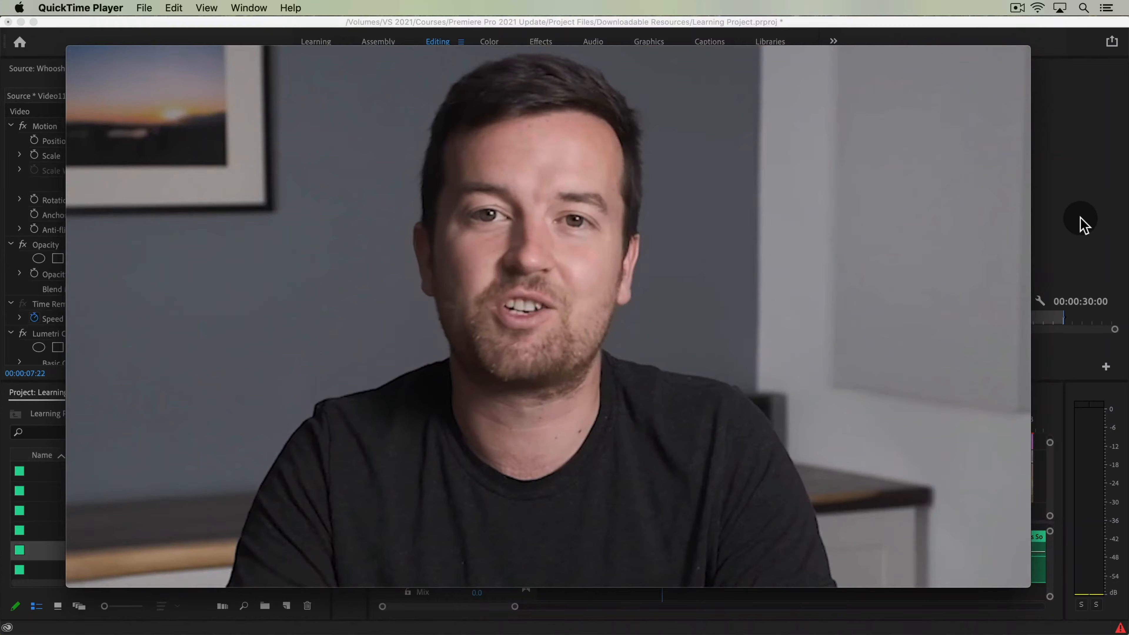
Step: Switch to Premiere Pro, apply Cross Dissolves to the four dough-folding clips on Video 2, and delete the dissolve before the first one
{"action": "left_click", "coordinate": [1082, 225]}
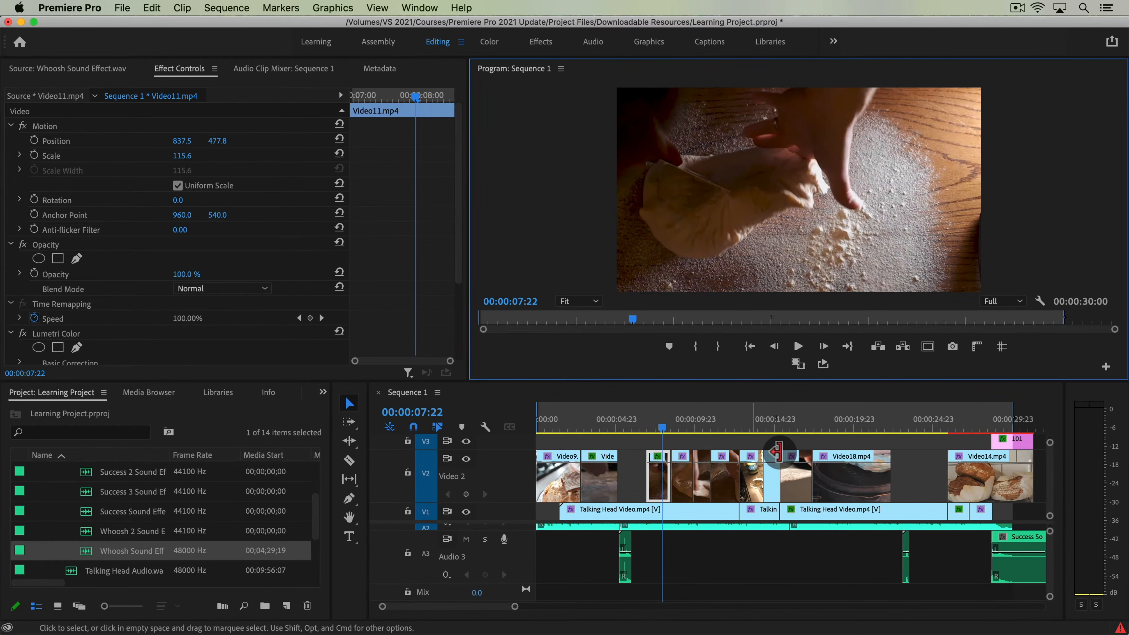
{"action": "left_click", "coordinate": [728, 448]}
{"action": "key", "text": "="}
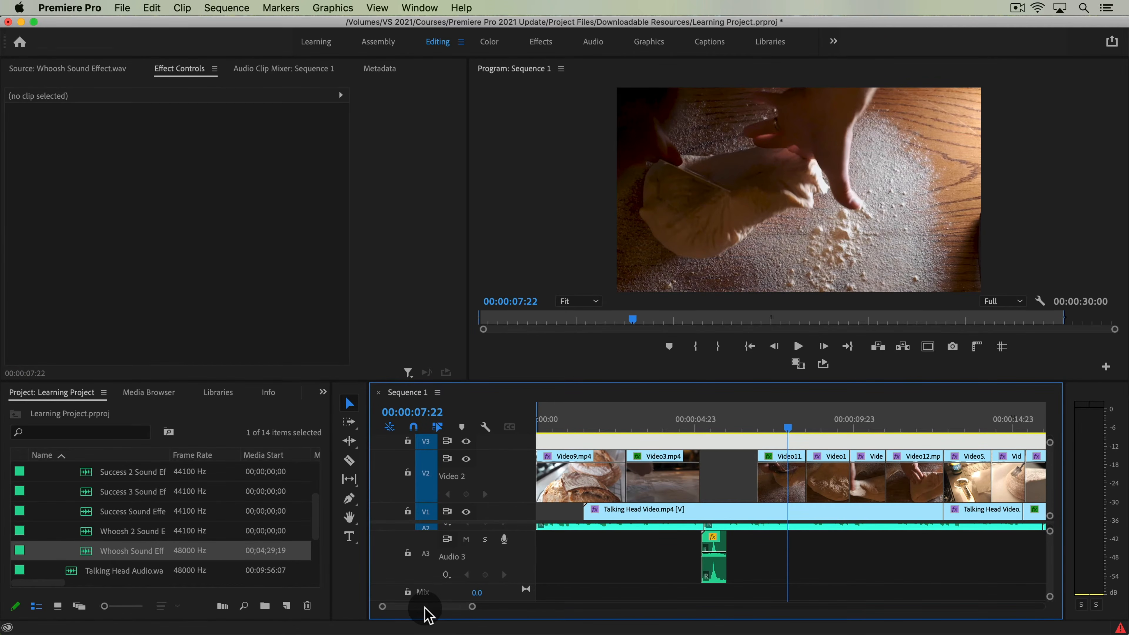
{"action": "left_click_drag", "start_coordinate": [428, 607], "coordinate": [427, 610]}
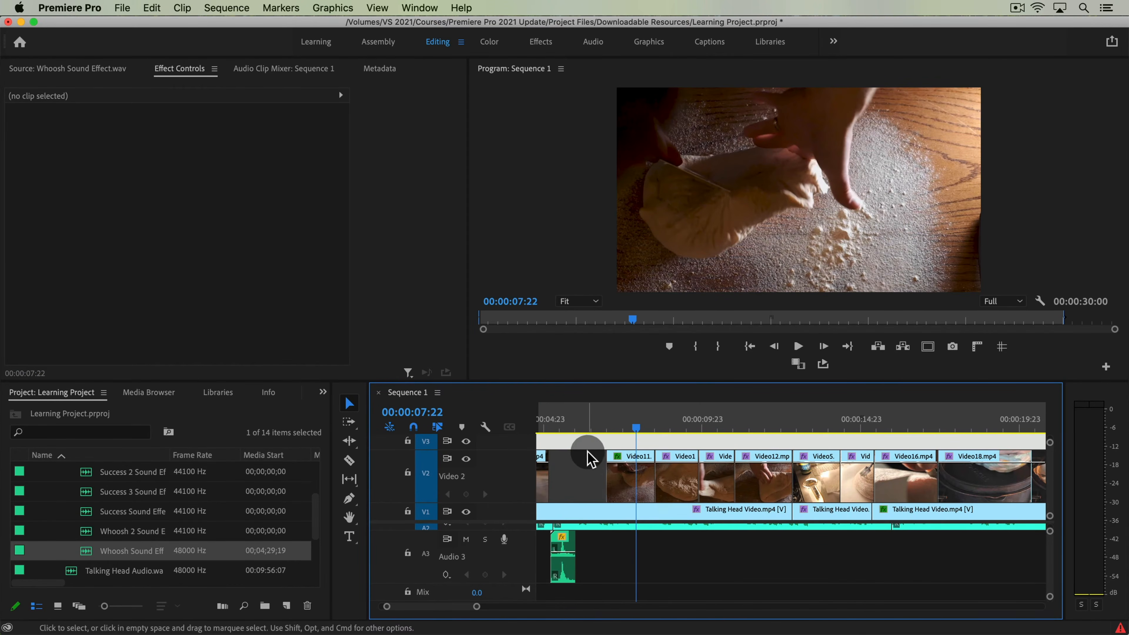
{"action": "left_click_drag", "start_coordinate": [638, 434], "coordinate": [754, 465]}
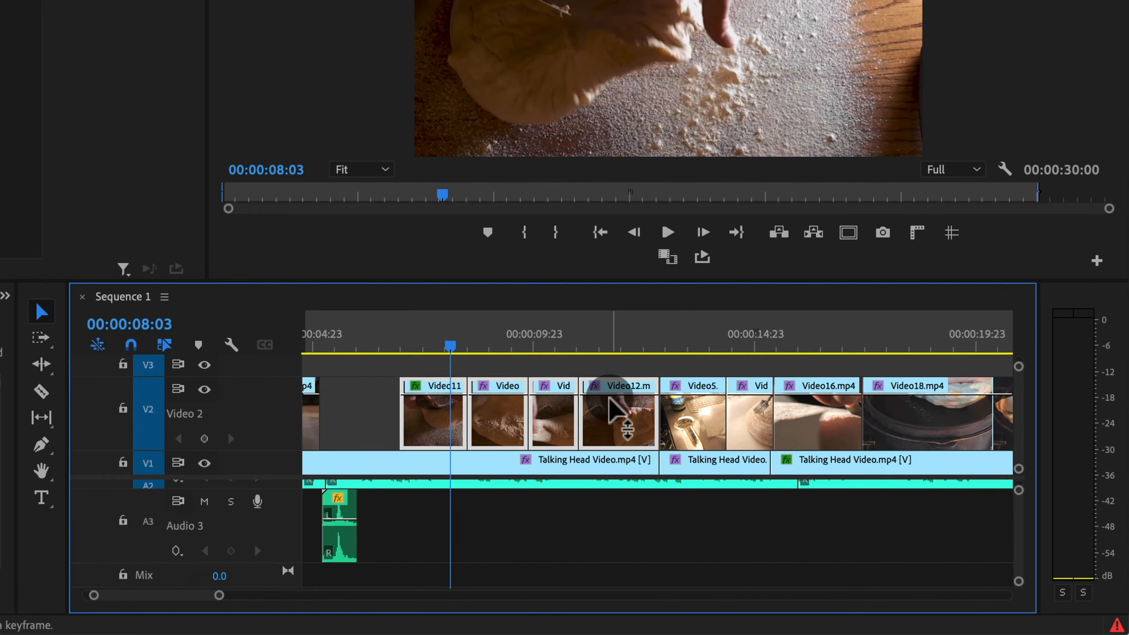
{"action": "key", "text": "cmd+d"}
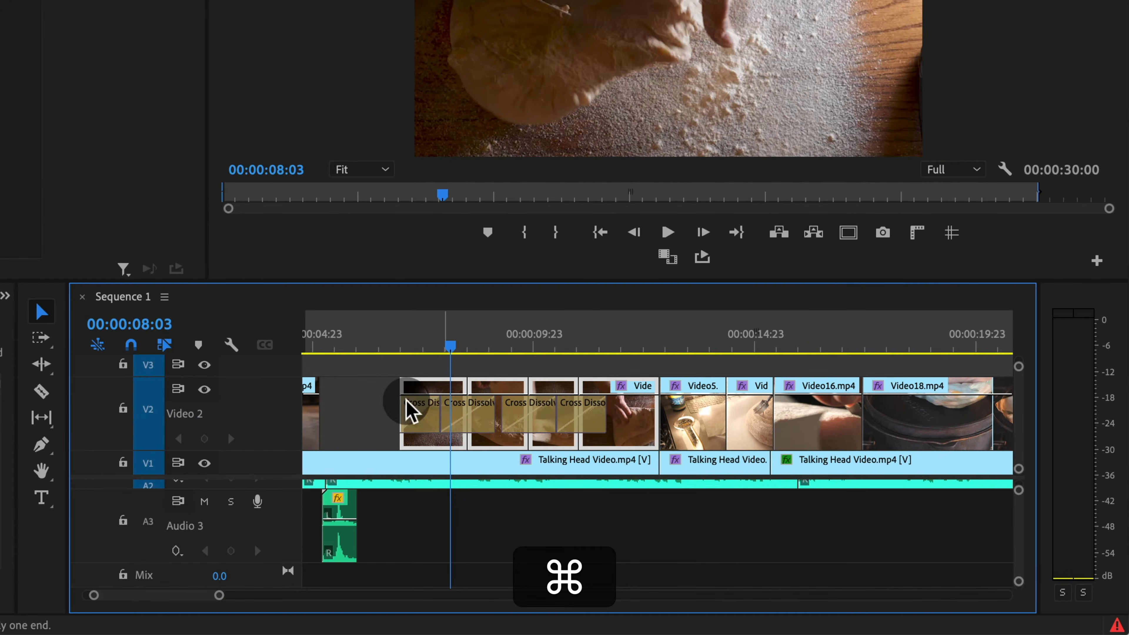
{"action": "left_click", "coordinate": [426, 412]}
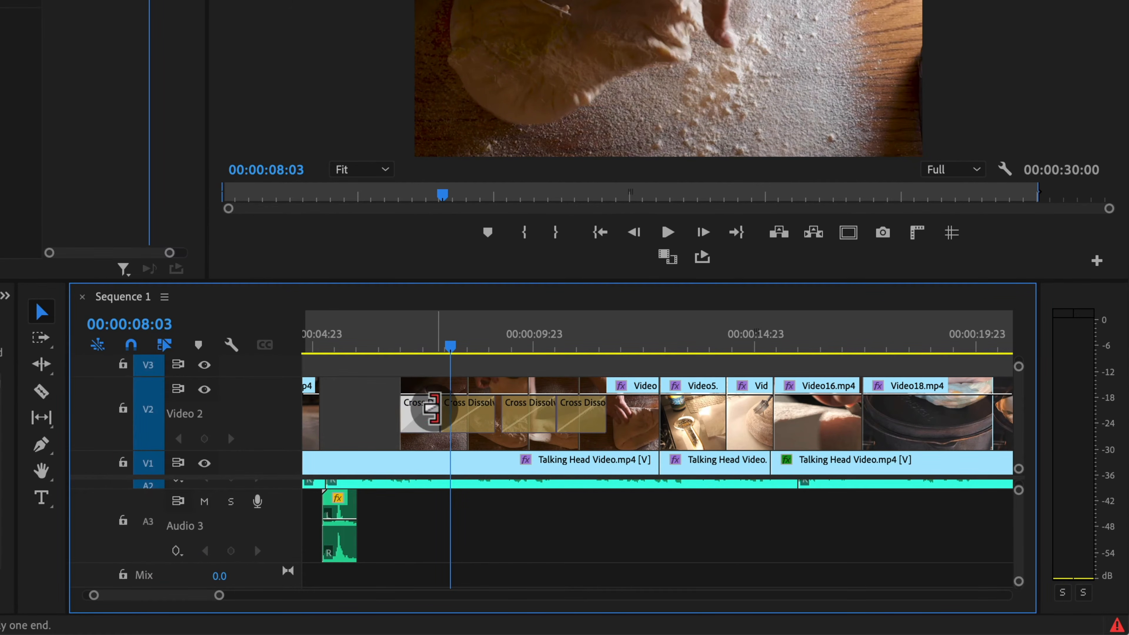
{"action": "key", "text": "BackSpace"}
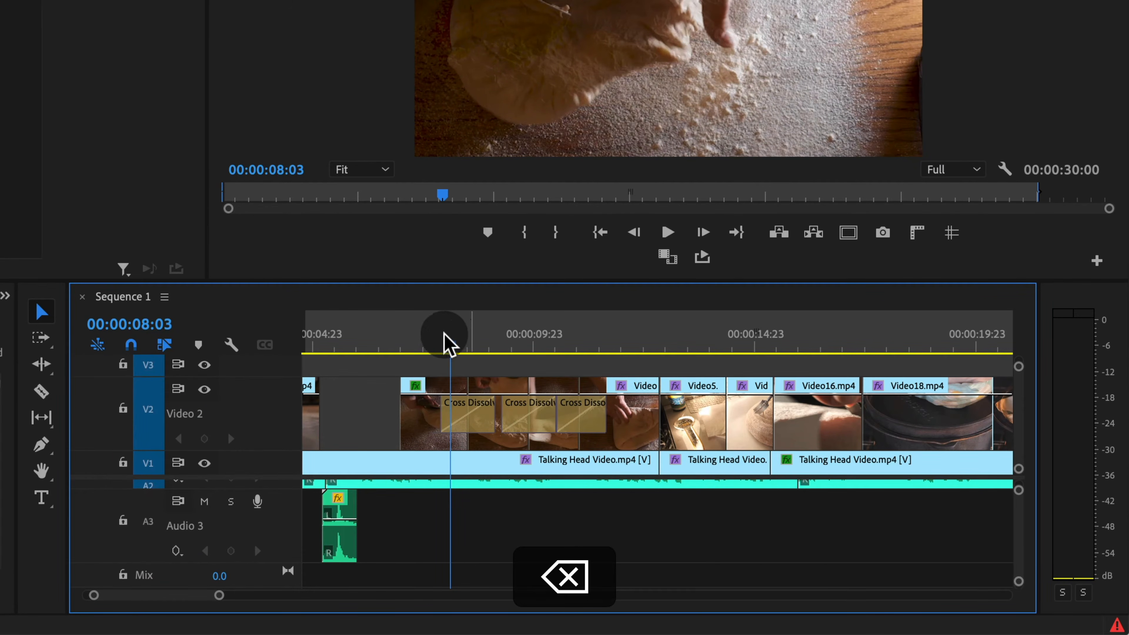
Step: Play the dough-folding section briefly and mute the Audio 2 and Audio 3 tracks
{"action": "left_click", "coordinate": [428, 345]}
{"action": "key", "text": "space"}
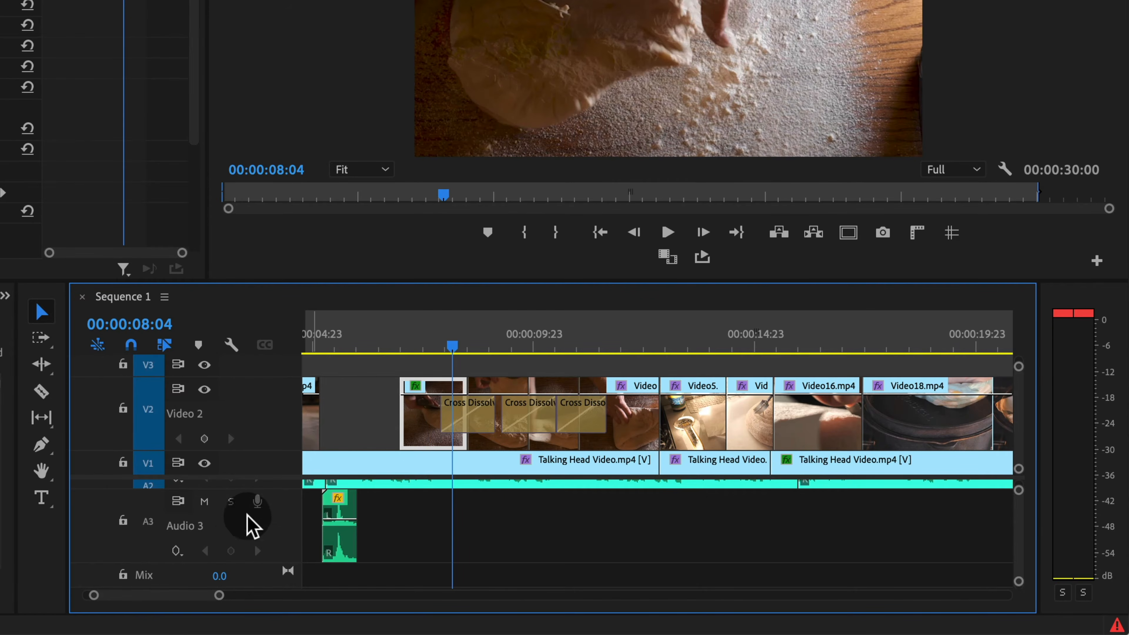
{"action": "scroll", "coordinate": [522, 556], "scroll_direction": "up", "scroll_amount": 3}
{"action": "left_click", "coordinate": [204, 517]}
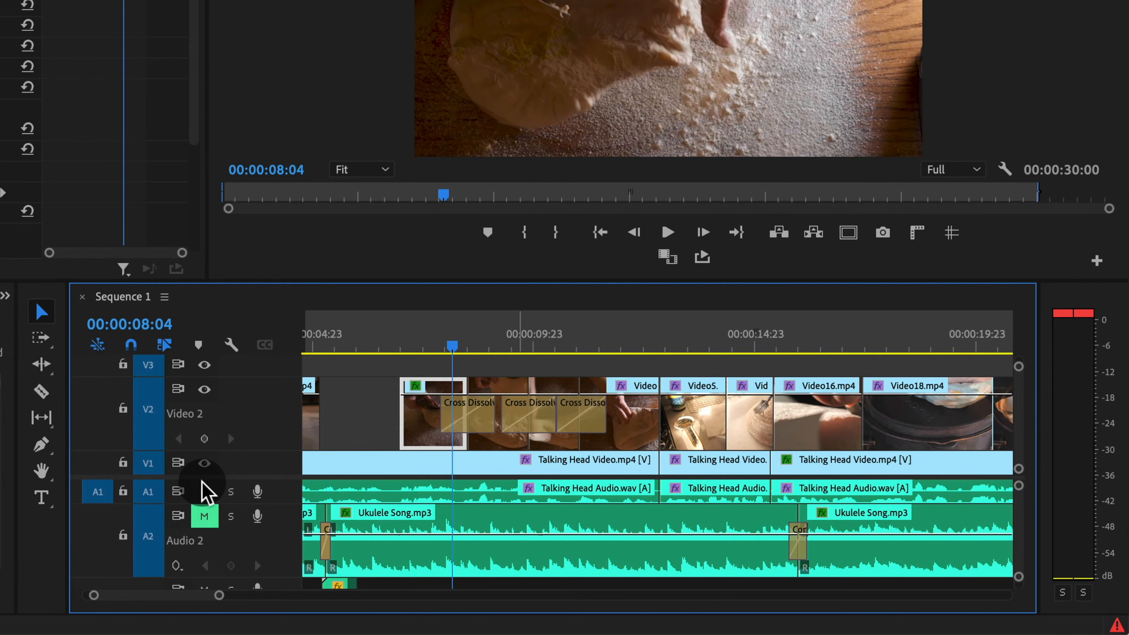
{"action": "scroll", "coordinate": [207, 511], "scroll_direction": "down", "scroll_amount": 1}
{"action": "left_click", "coordinate": [206, 561]}
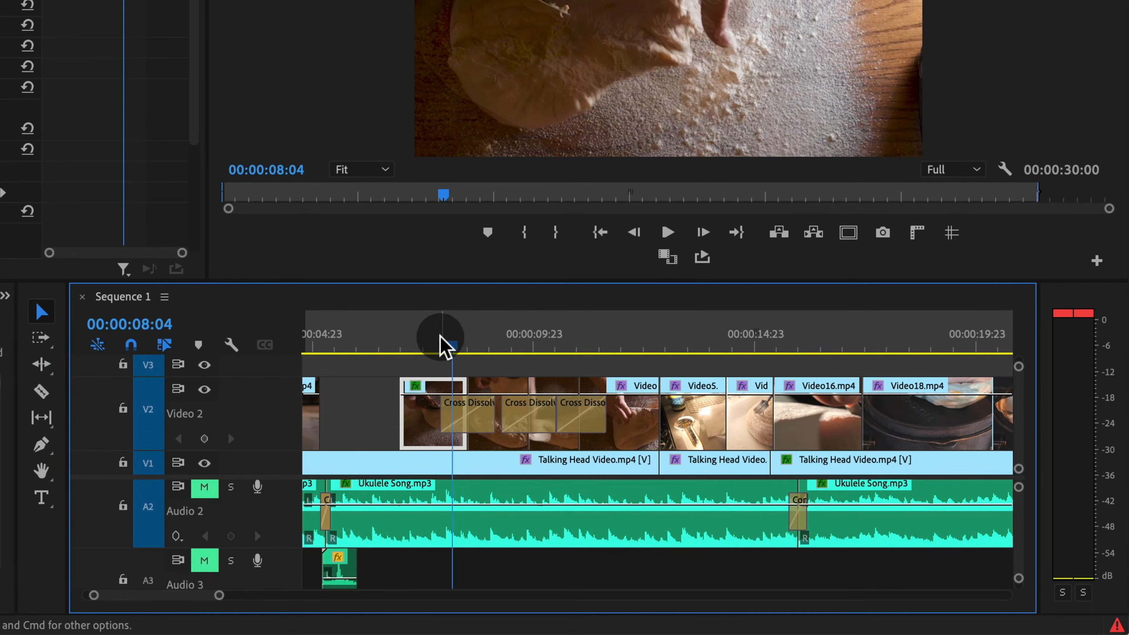
Step: Play back the dough-folding clips from their start to check the Cross Dissolves between them
{"action": "left_click", "coordinate": [422, 345]}
{"action": "key", "text": "space"}
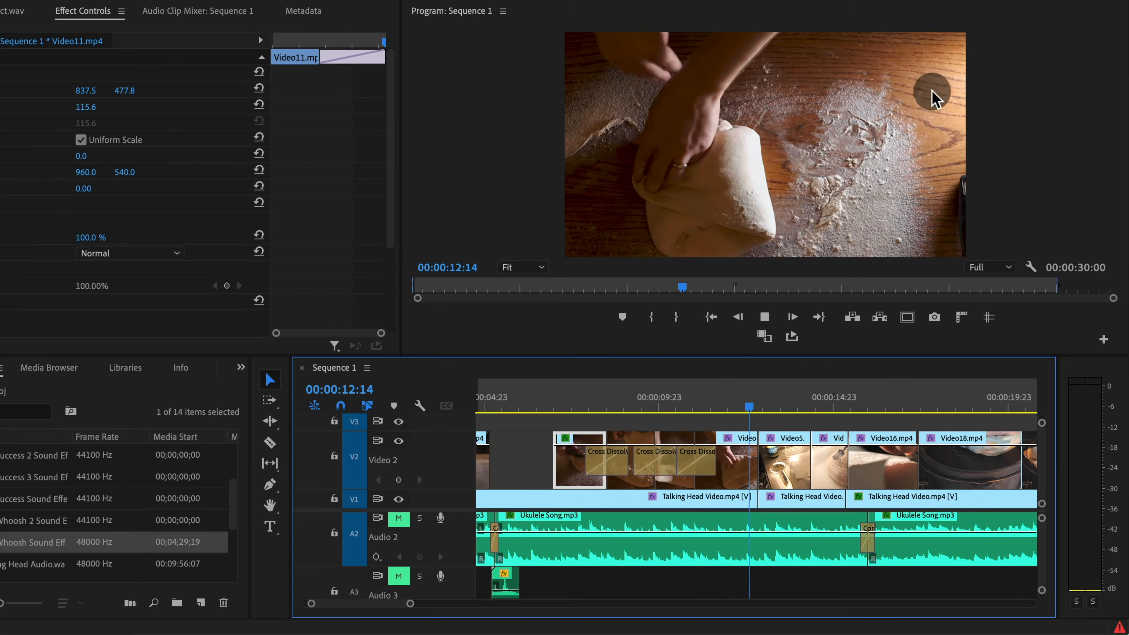
{"action": "key", "text": "space"}
{"action": "left_click_drag", "start_coordinate": [599, 404], "coordinate": [576, 405]}
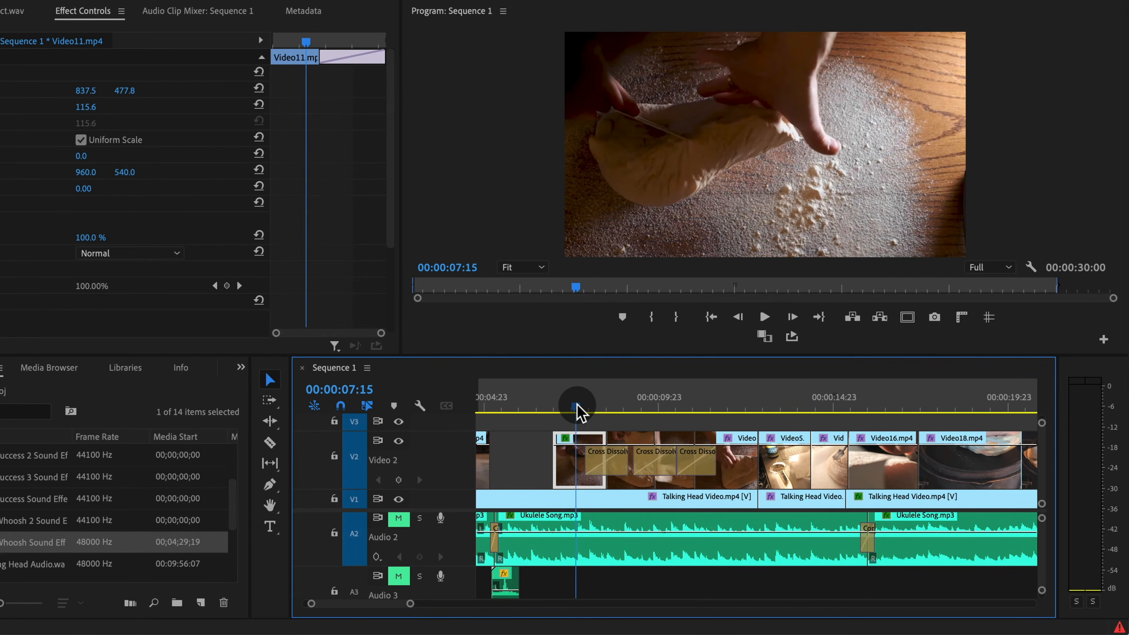
{"action": "key", "text": "space"}
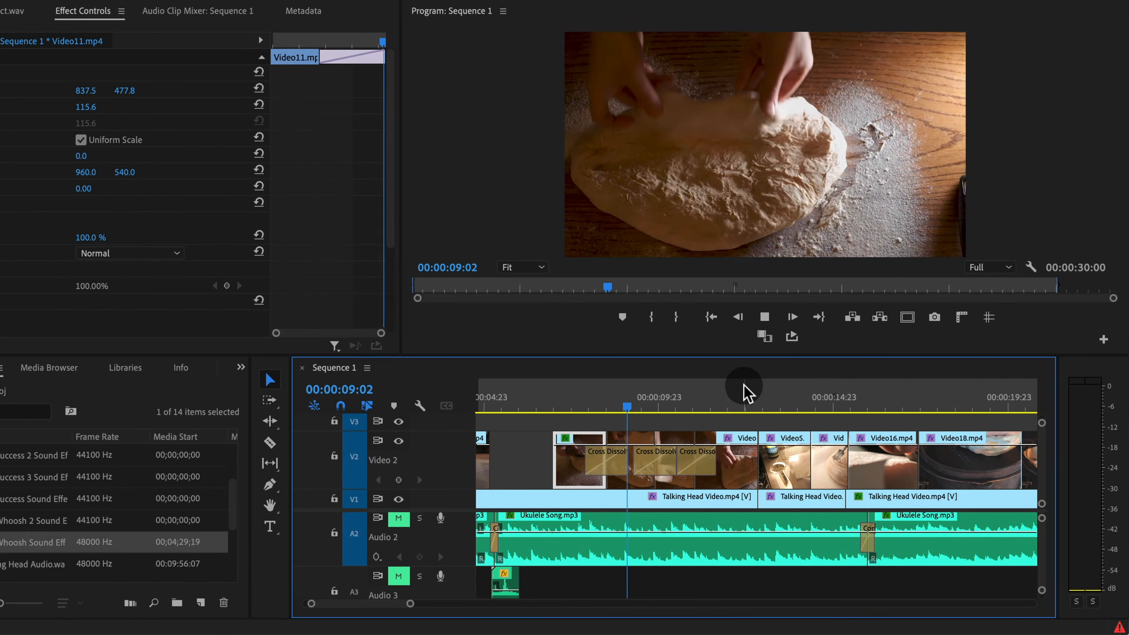
{"action": "key", "text": "space"}
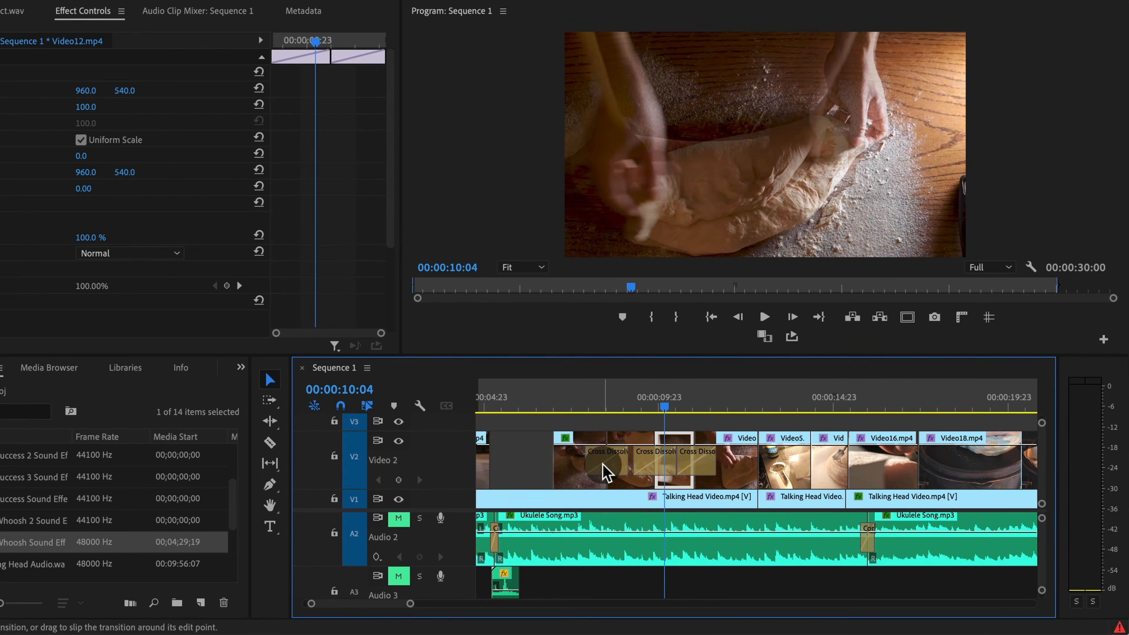
Step: Nest the four dough-folding clips and their dissolves into a sequence named Folding Dough Nest
{"action": "left_click", "coordinate": [604, 465]}
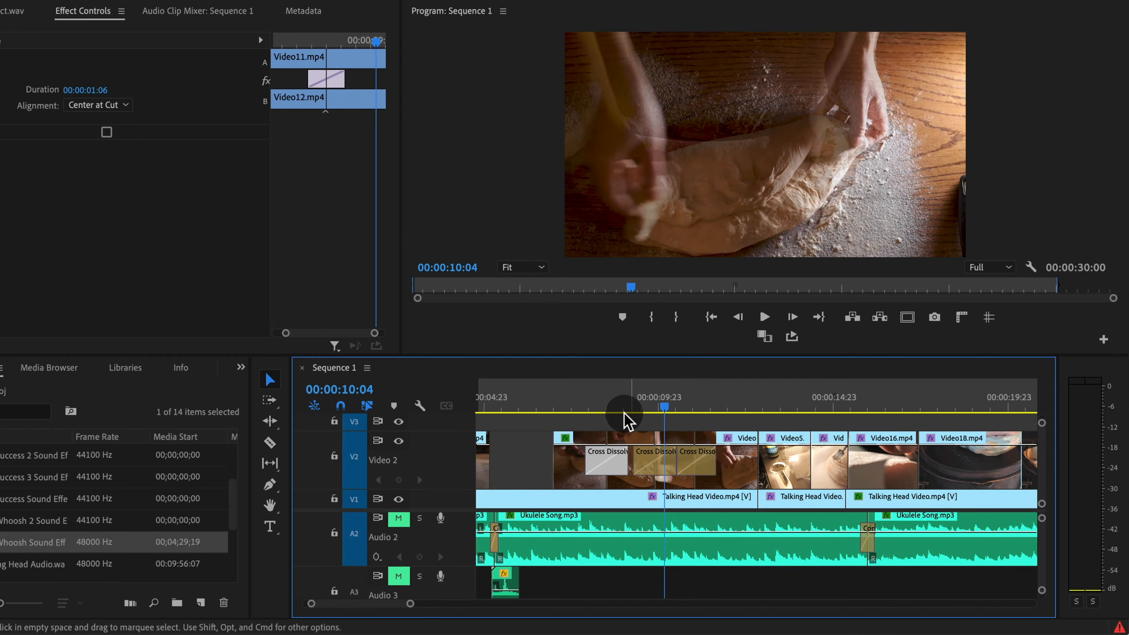
{"action": "left_click_drag", "start_coordinate": [594, 417], "coordinate": [739, 449]}
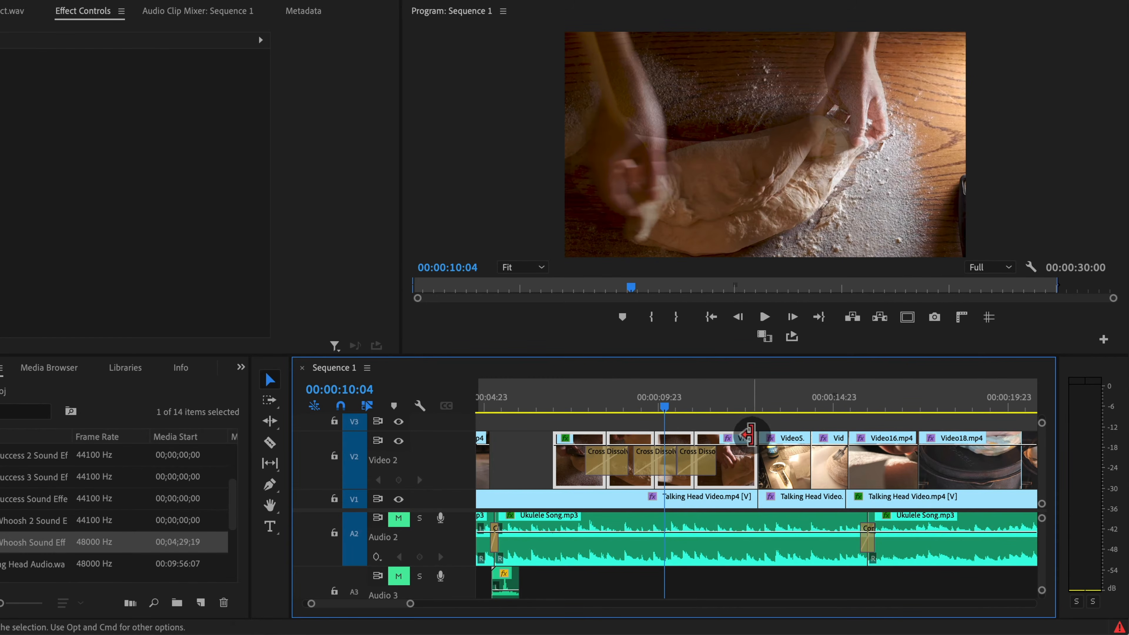
{"action": "left_click_drag", "start_coordinate": [665, 404], "coordinate": [568, 404]}
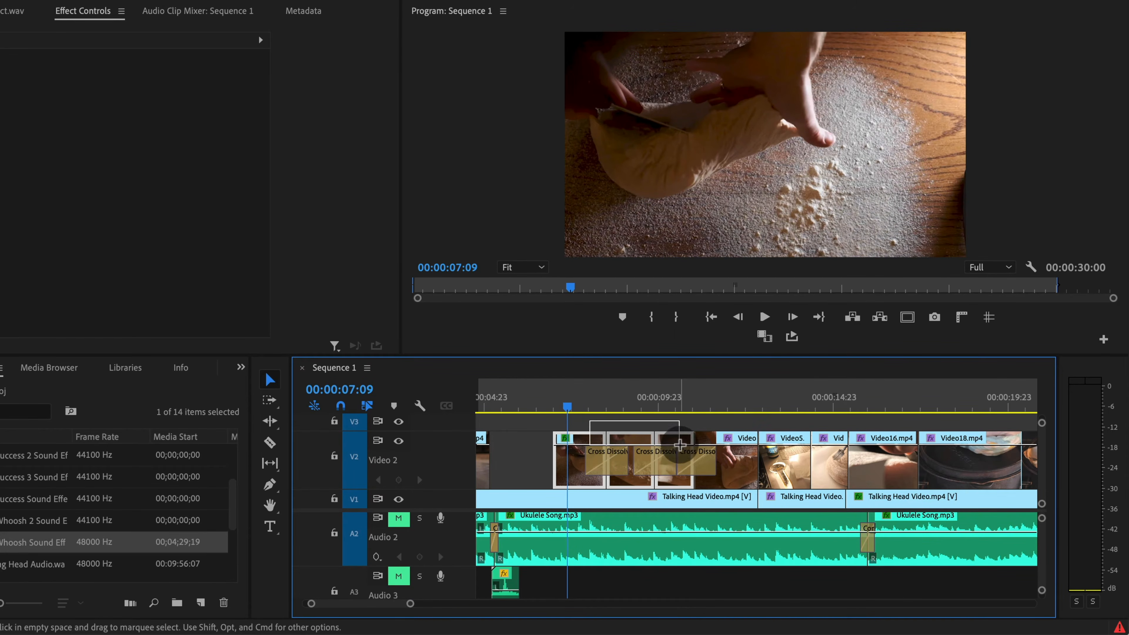
{"action": "right_click", "coordinate": [737, 466]}
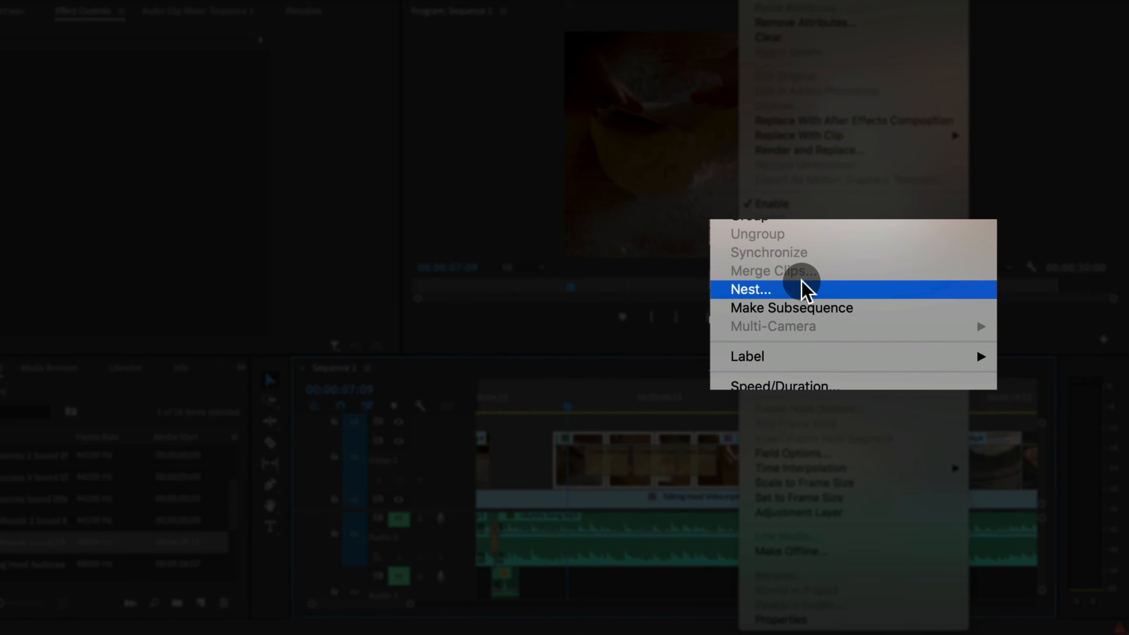
{"action": "left_click", "coordinate": [807, 290]}
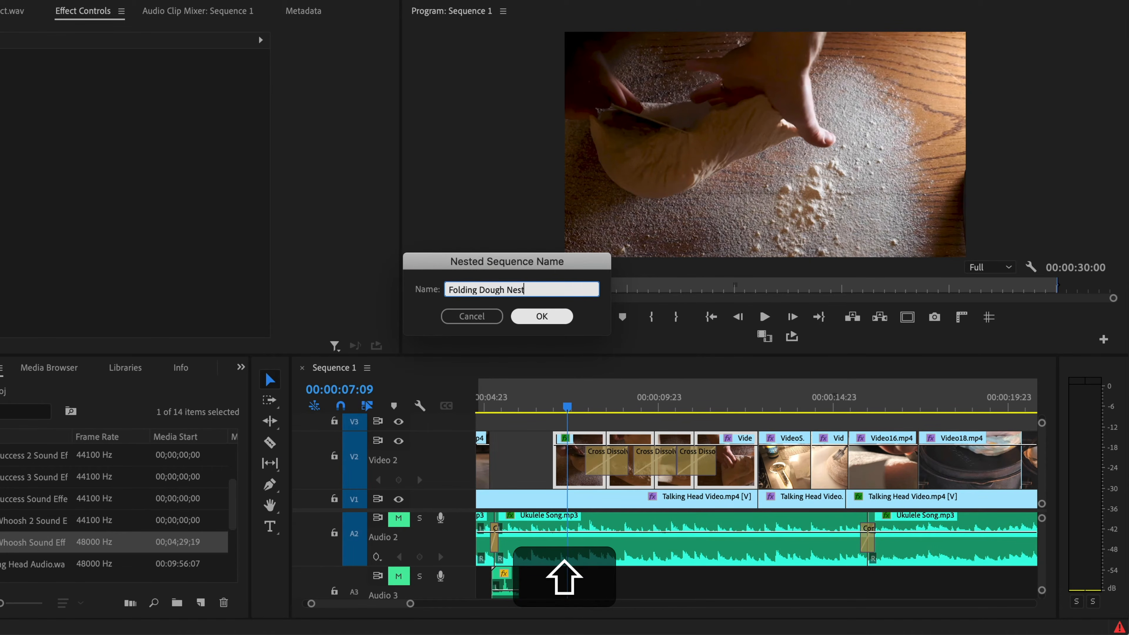
{"action": "left_click", "coordinate": [542, 320]}
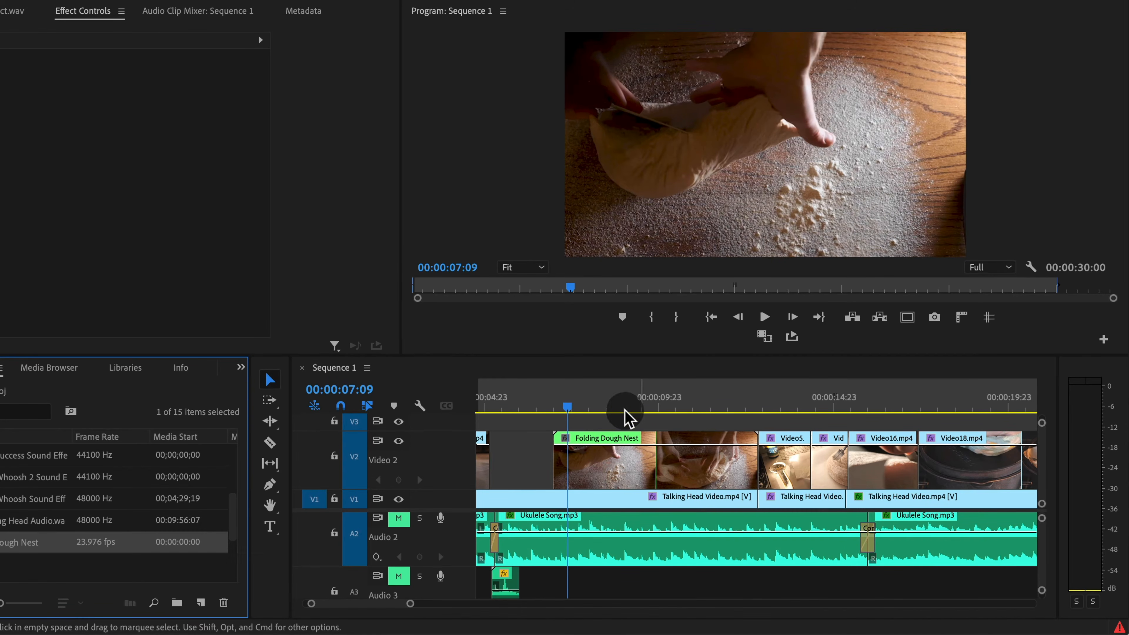
Step: Scrub the Folding Dough Nest clip, open it to examine the clips and dissolves inside, and return to Sequence 1
{"action": "left_click_drag", "start_coordinate": [567, 409], "coordinate": [711, 417]}
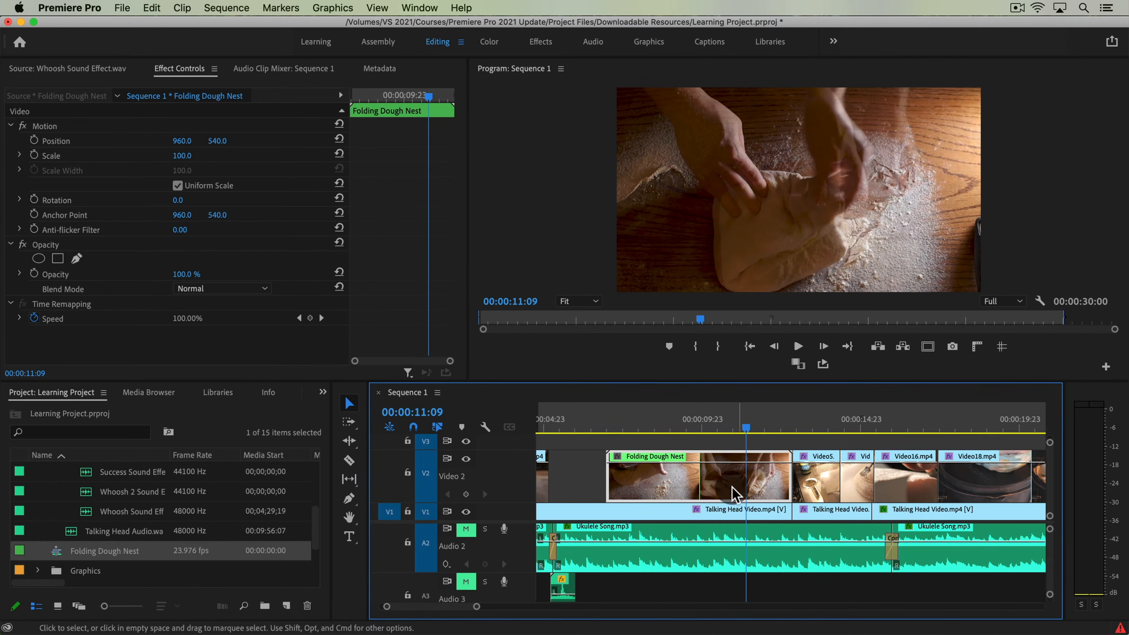
{"action": "double_click", "coordinate": [658, 484]}
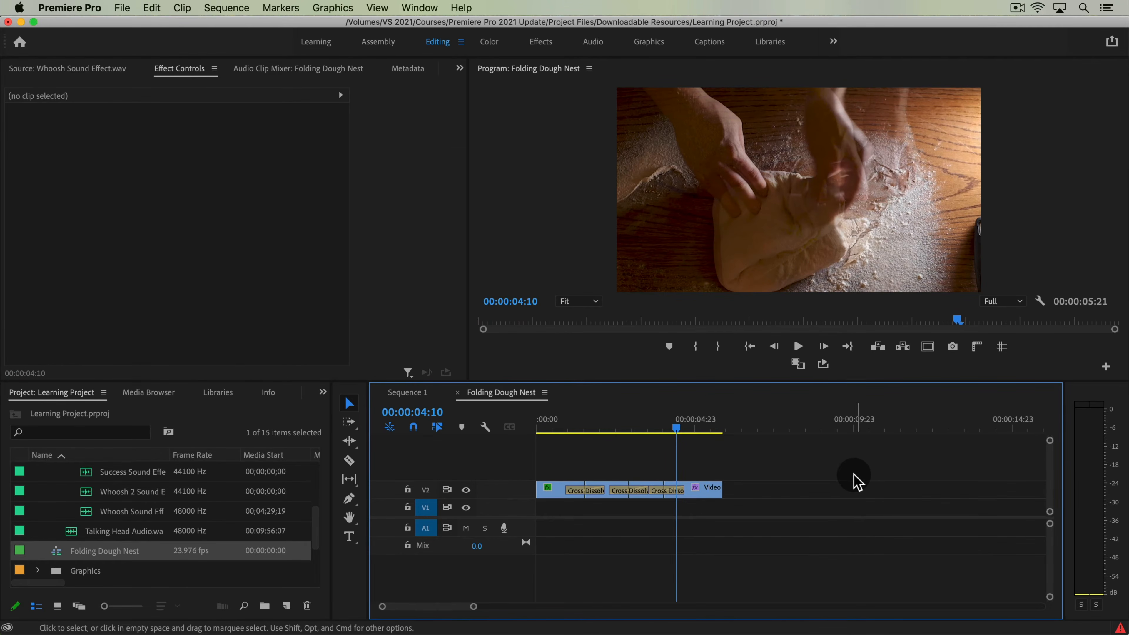
{"action": "double_click", "coordinate": [54, 552]}
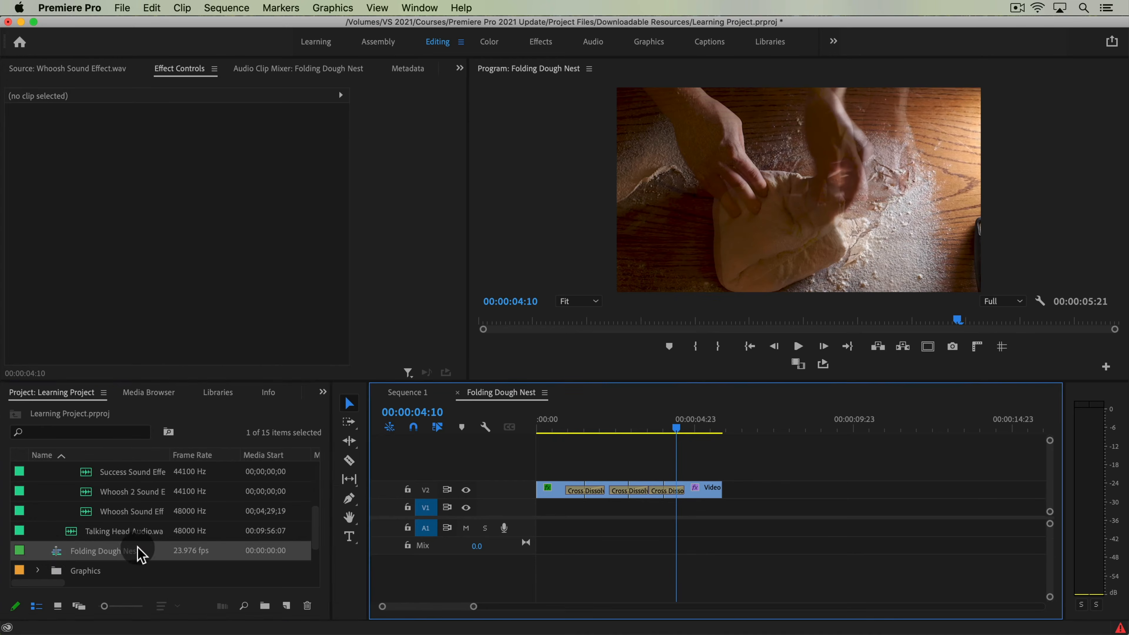
{"action": "left_click_drag", "start_coordinate": [645, 423], "coordinate": [687, 462]}
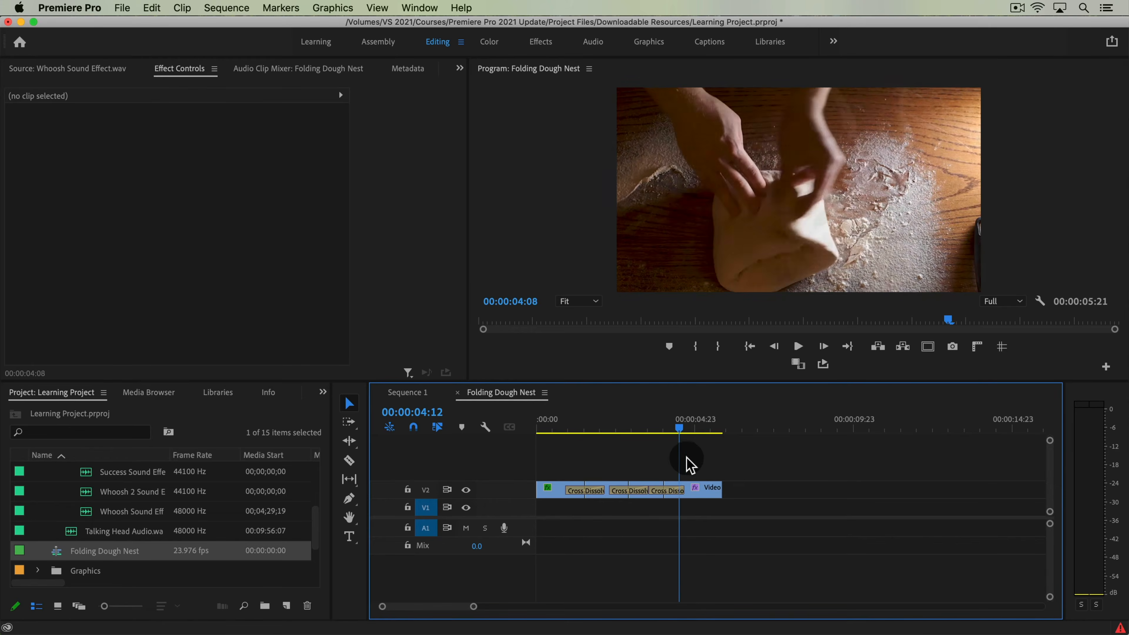
{"action": "left_click", "coordinate": [408, 392]}
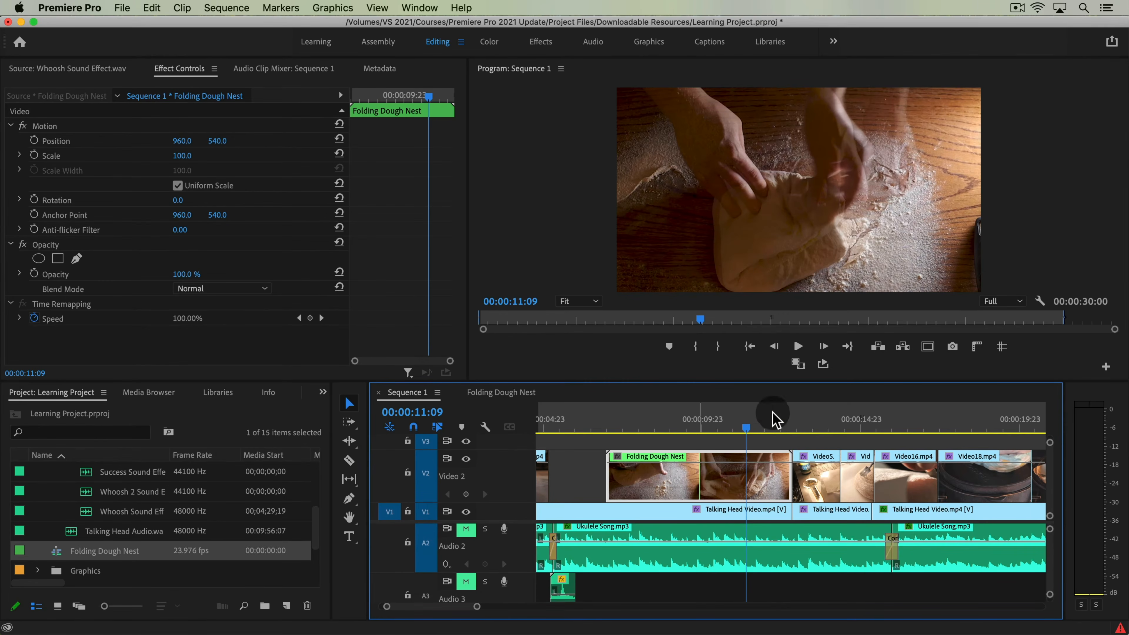
Step: Lower the opacity of the whole Folding Dough Nest clip to 52% and scrub through it to preview the effect
{"action": "left_click_drag", "start_coordinate": [713, 428], "coordinate": [687, 433]}
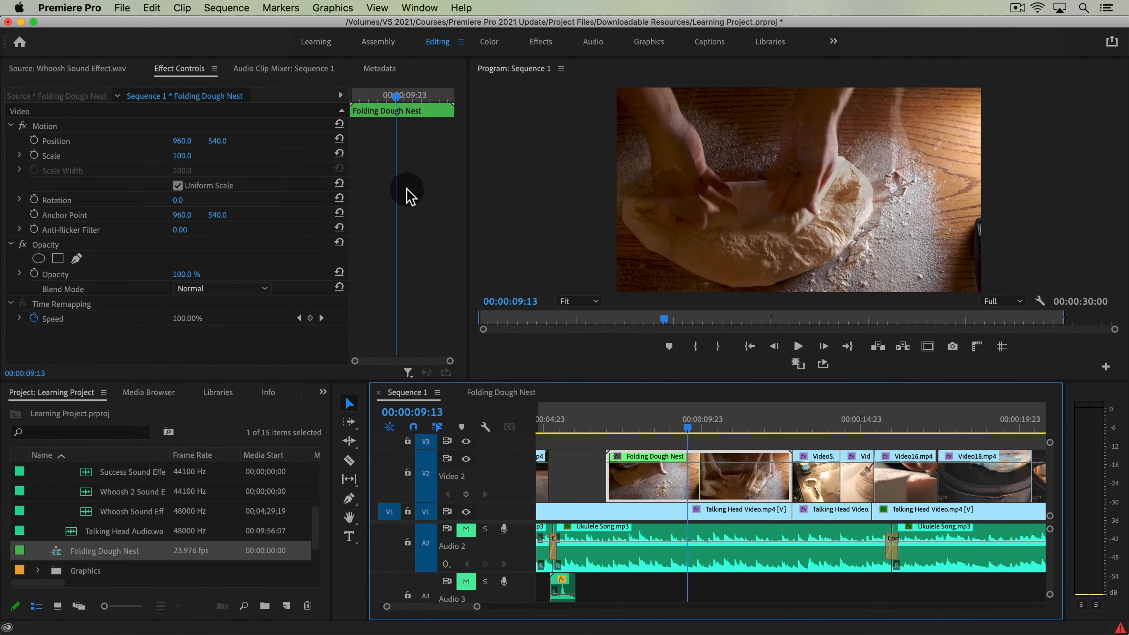
{"action": "left_click_drag", "start_coordinate": [645, 416], "coordinate": [674, 457]}
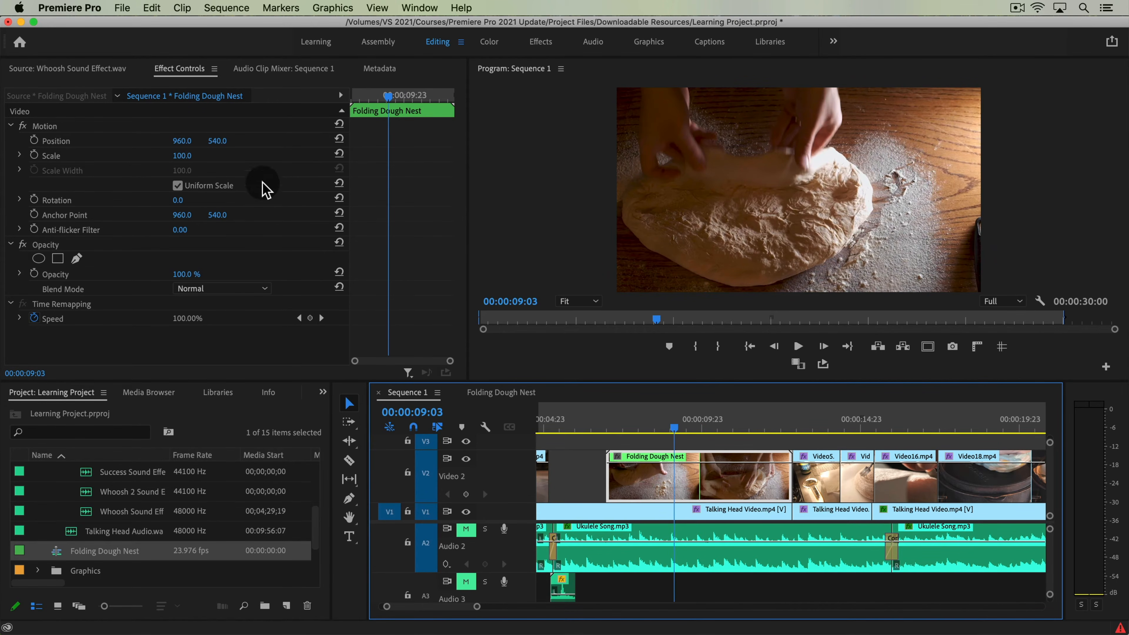
{"action": "mouse_move", "coordinate": [199, 278]}
{"action": "left_mouse_down"}
{"action": "mouse_move", "coordinate": [146, 278]}
{"action": "mouse_move", "coordinate": [192, 278]}
{"action": "left_mouse_up"}
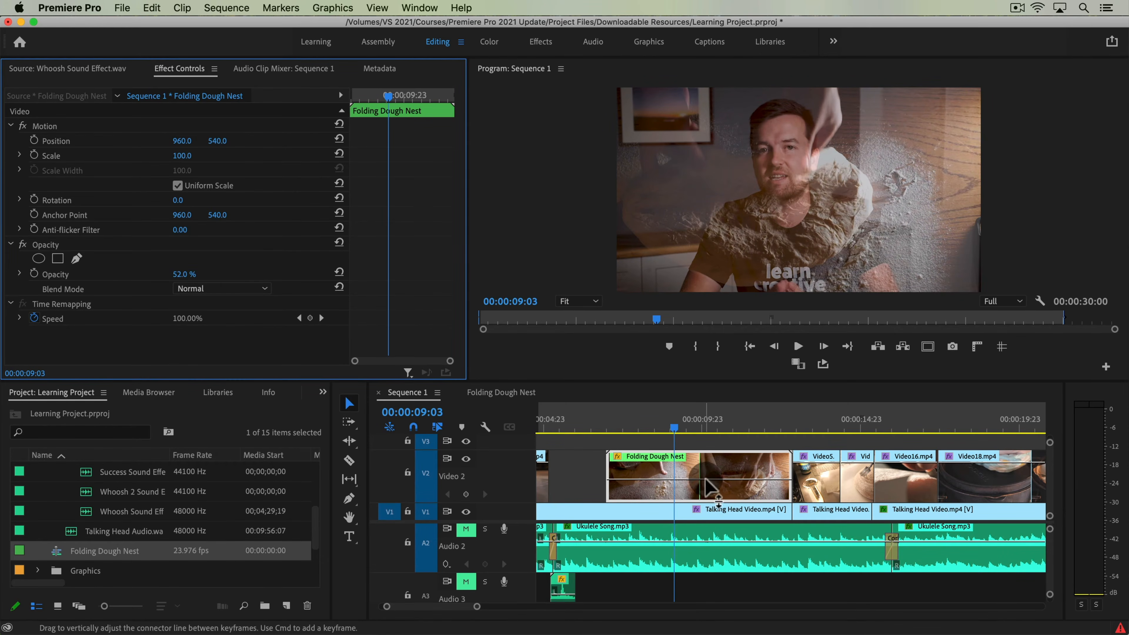
{"action": "left_click_drag", "start_coordinate": [680, 429], "coordinate": [740, 439]}
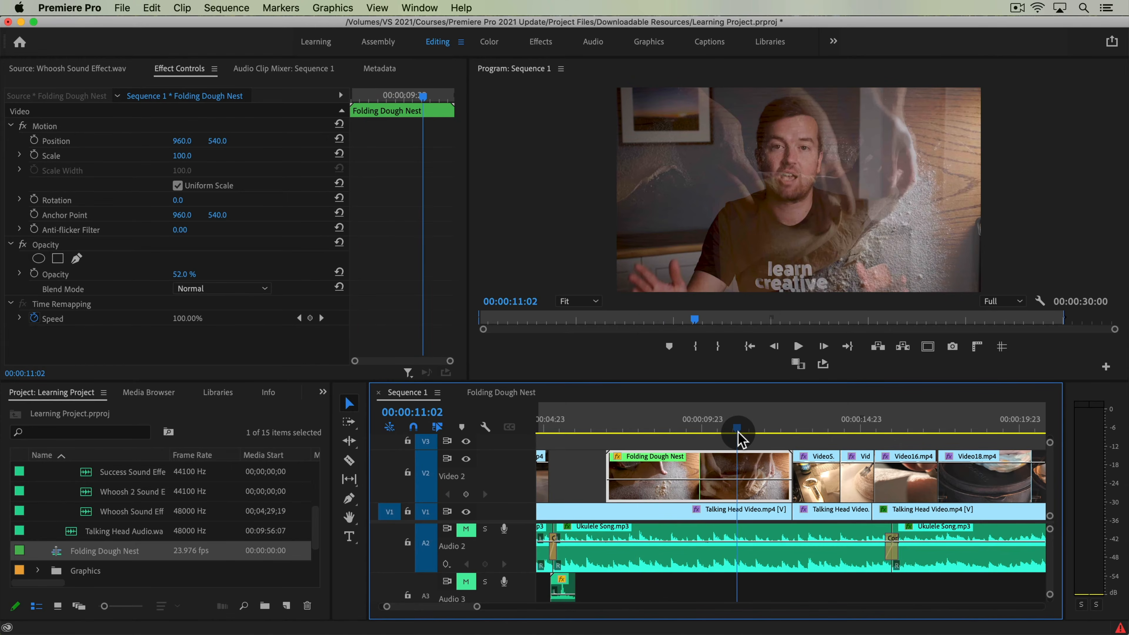
Step: Check the clips inside the Folding Dough Nest, return to Sequence 1 and restore the nest's opacity to 100%
{"action": "double_click", "coordinate": [708, 469]}
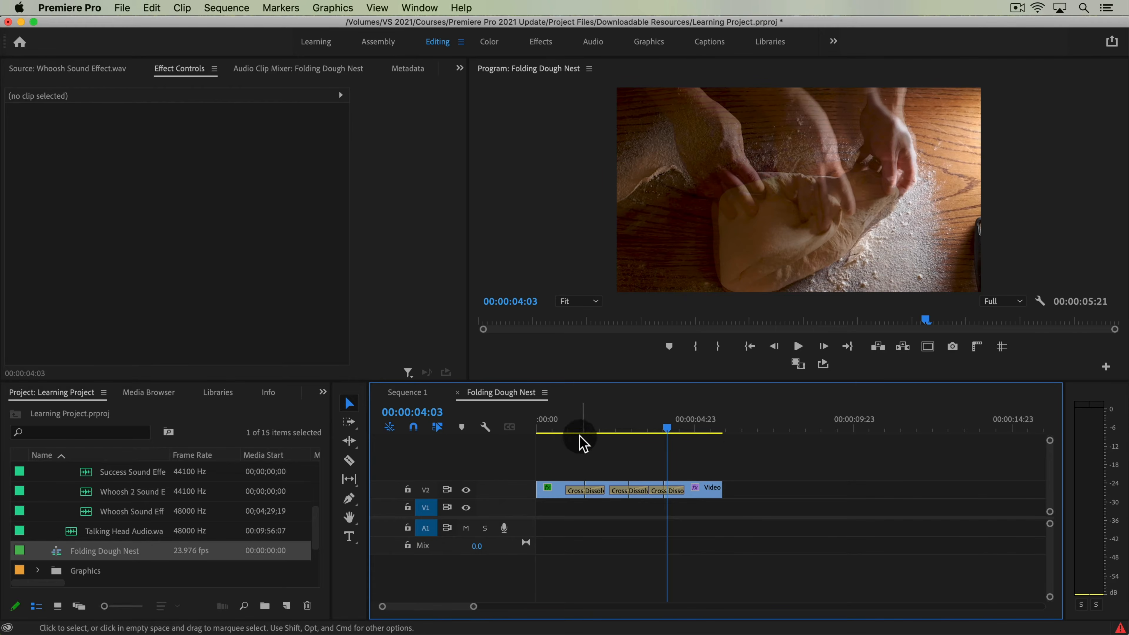
{"action": "left_click", "coordinate": [430, 396]}
{"action": "left_click_drag", "start_coordinate": [680, 429], "coordinate": [732, 430]}
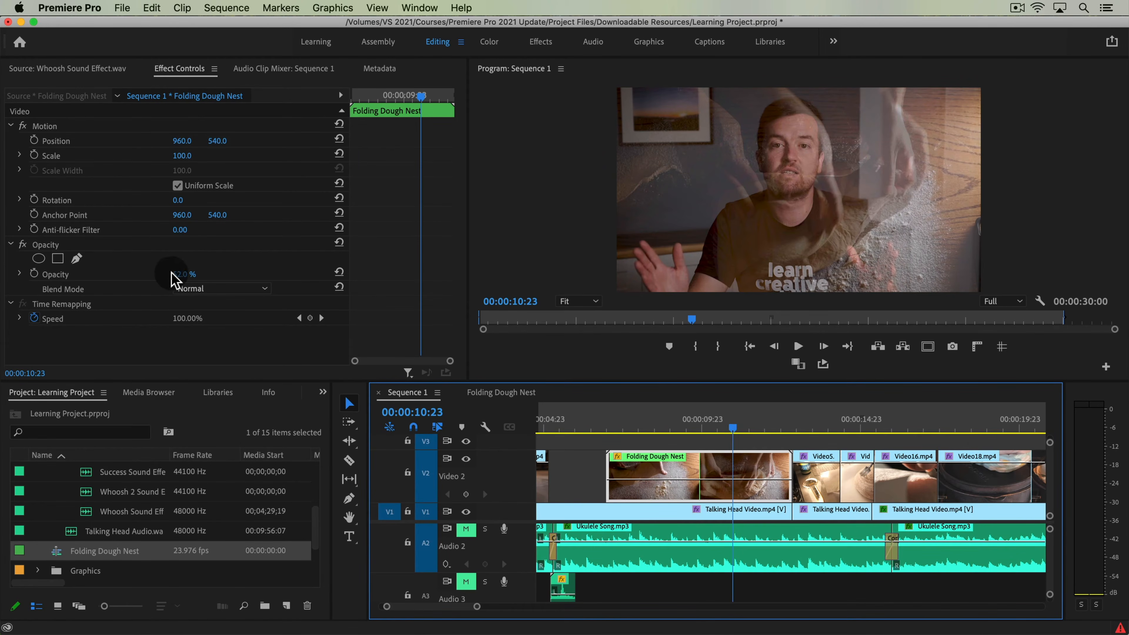
{"action": "left_click_drag", "start_coordinate": [175, 274], "coordinate": [220, 274]}
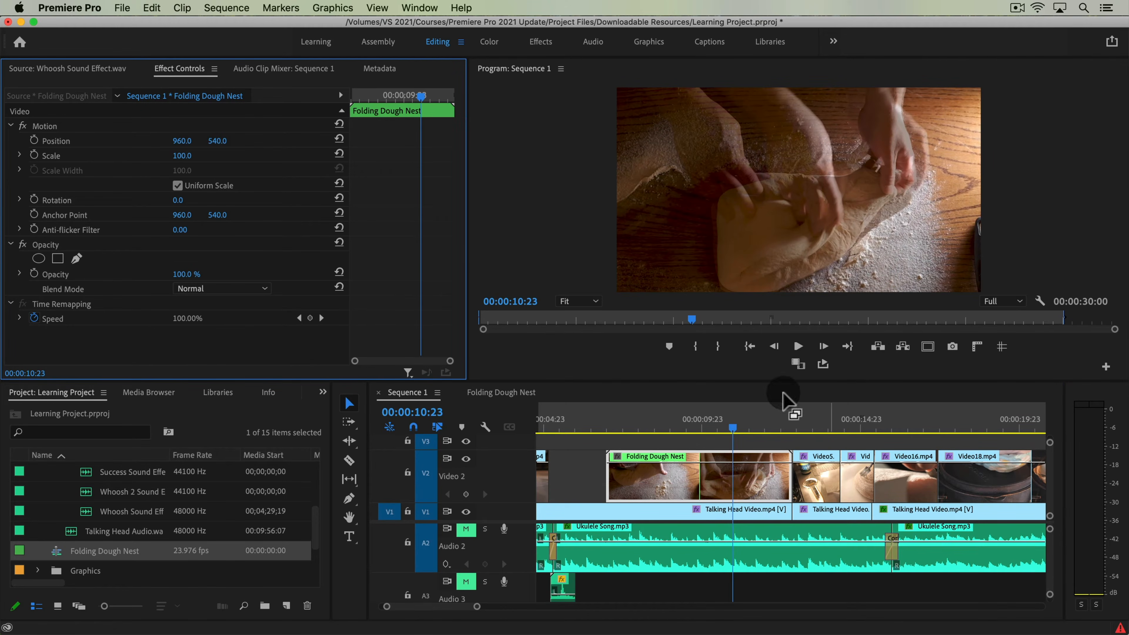
Step: At 00:00:07:13, set the Folding Dough Nest's scale to 115 and position to 1046, 563, adding starting keyframes for both
{"action": "mouse_move", "coordinate": [619, 418]}
{"action": "left_mouse_down"}
{"action": "mouse_move", "coordinate": [748, 434]}
{"action": "mouse_move", "coordinate": [620, 435]}
{"action": "left_mouse_up"}
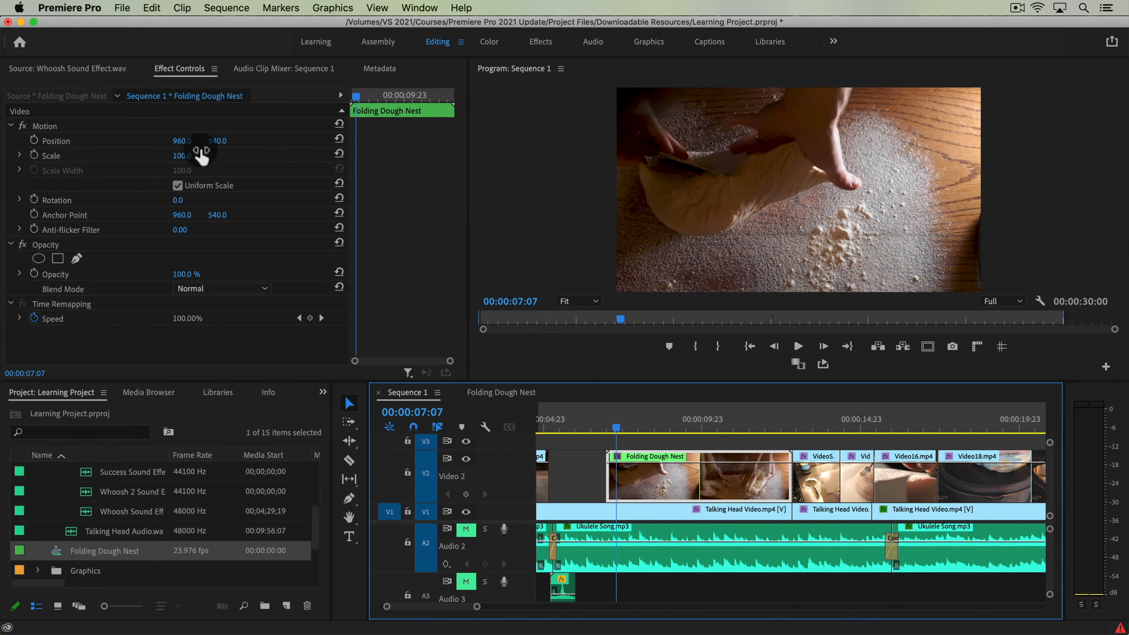
{"action": "left_click_drag", "start_coordinate": [613, 433], "coordinate": [623, 433]}
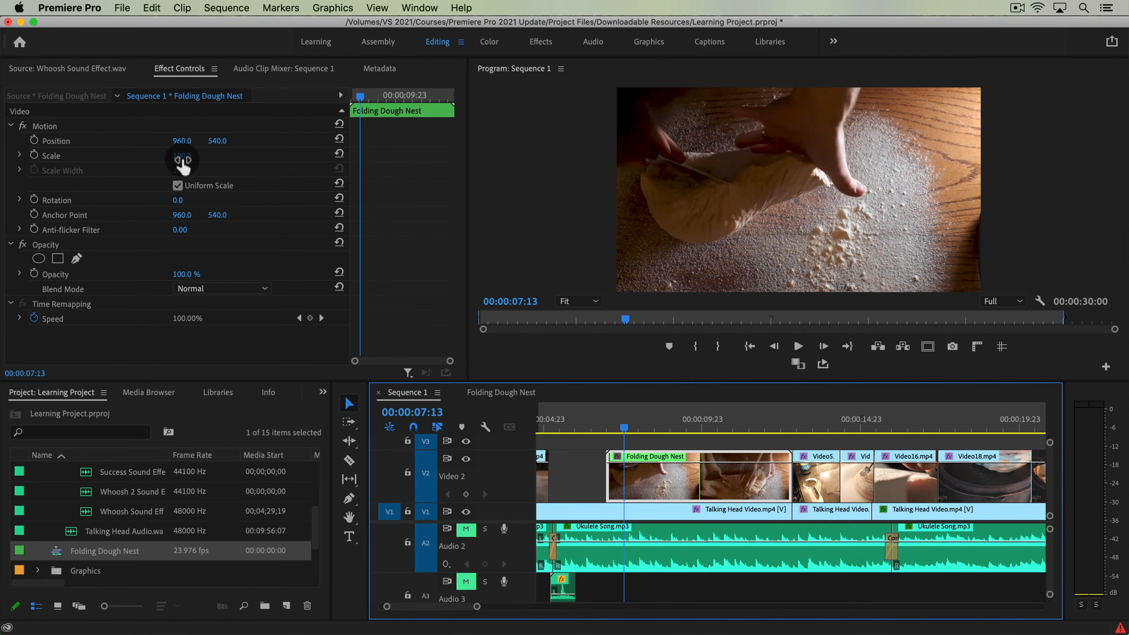
{"action": "left_click_drag", "start_coordinate": [186, 157], "coordinate": [217, 141]}
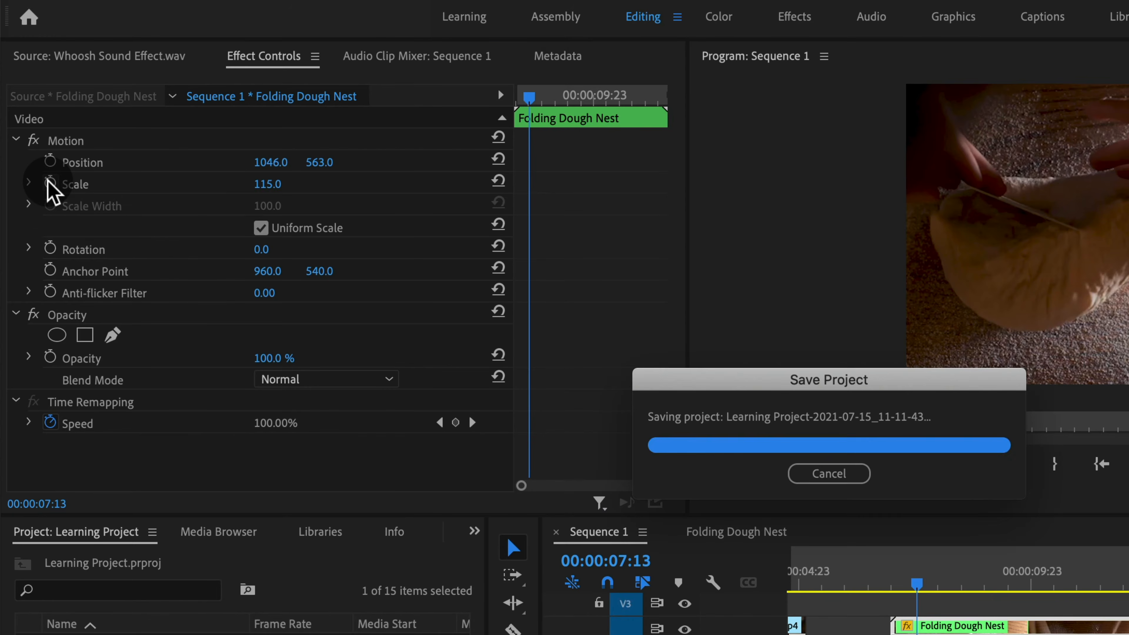
{"action": "left_click", "coordinate": [50, 184]}
{"action": "left_click", "coordinate": [51, 161]}
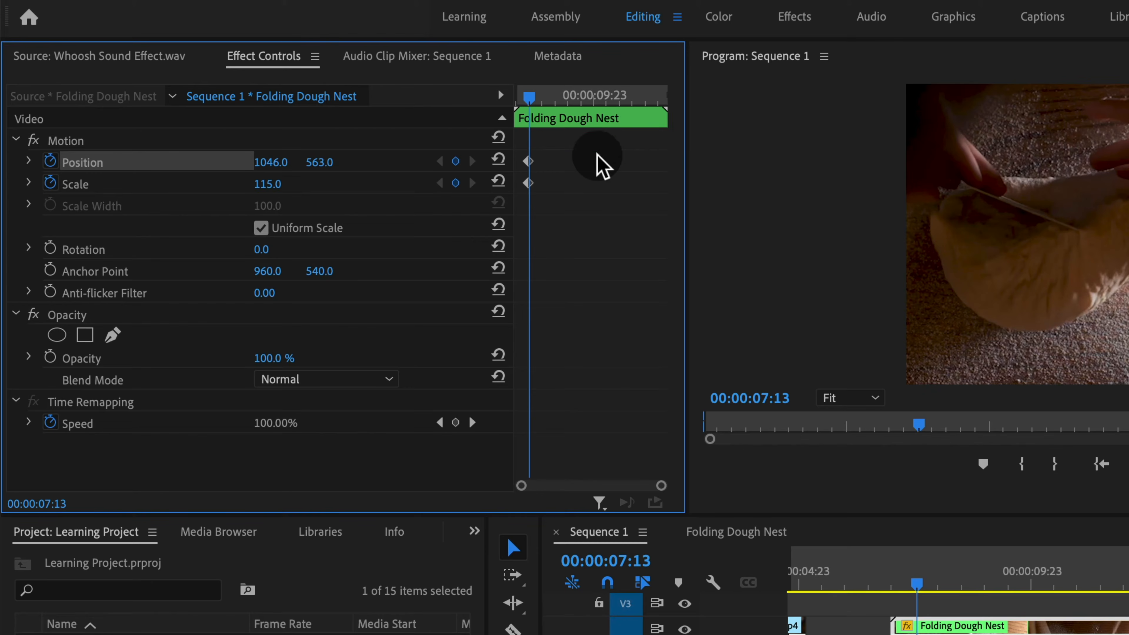
Step: At 00:00:08:05, set the Folding Dough Nest's scale to 100 and position to 960, 540 to add ending keyframes
{"action": "left_click_drag", "start_coordinate": [533, 97], "coordinate": [552, 106]}
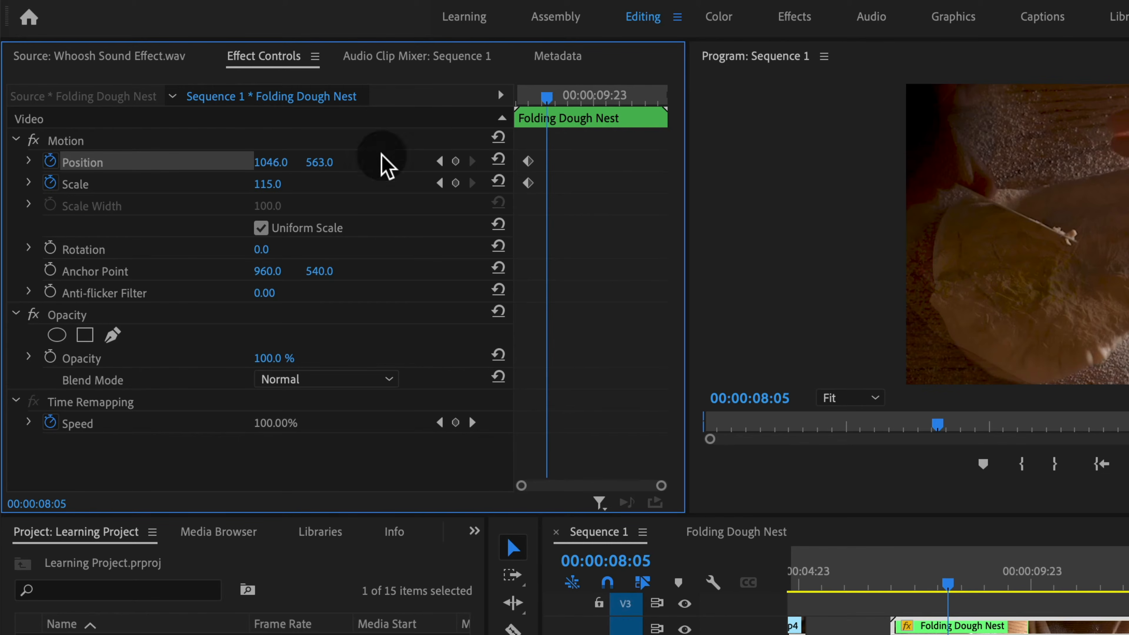
{"action": "type", "text": "100"}
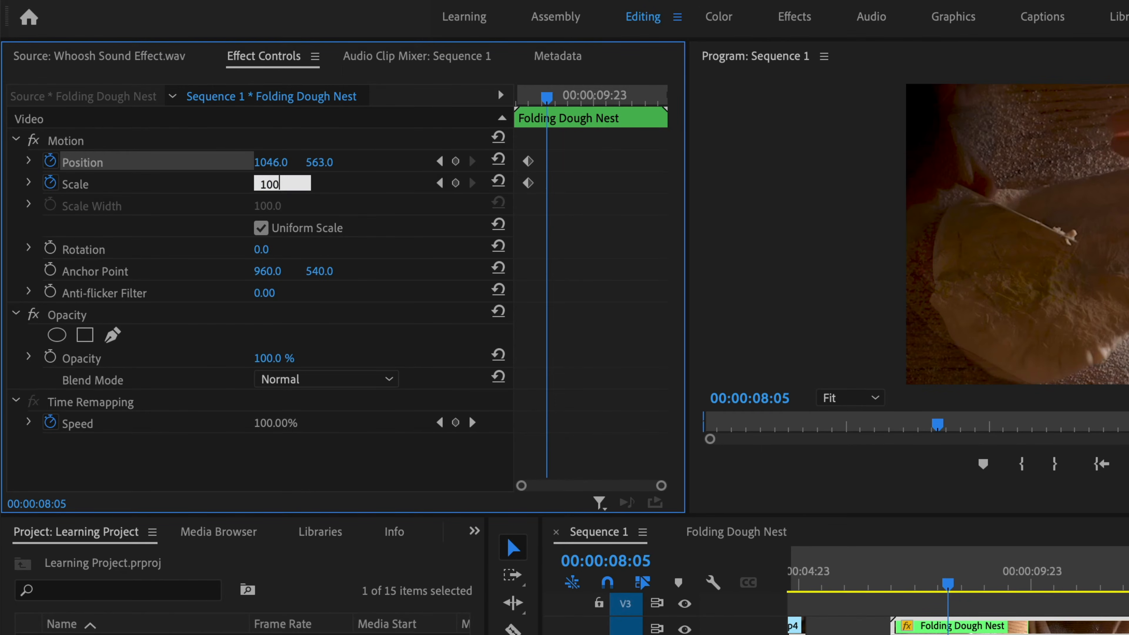
{"action": "key", "text": "Return"}
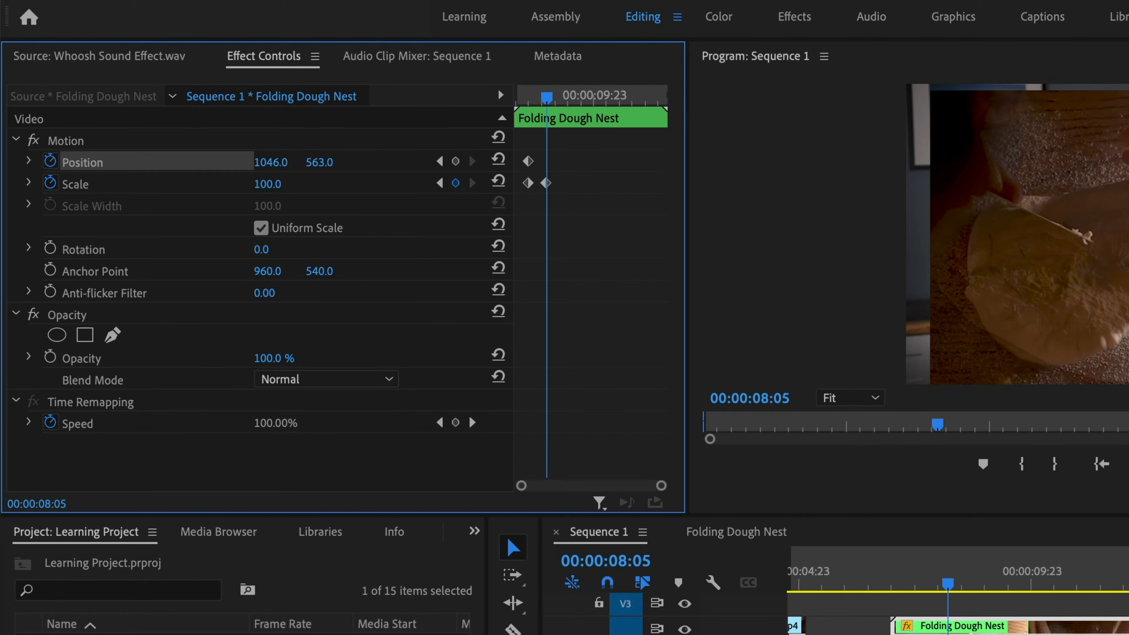
{"action": "left_click_drag", "start_coordinate": [284, 164], "coordinate": [212, 163]}
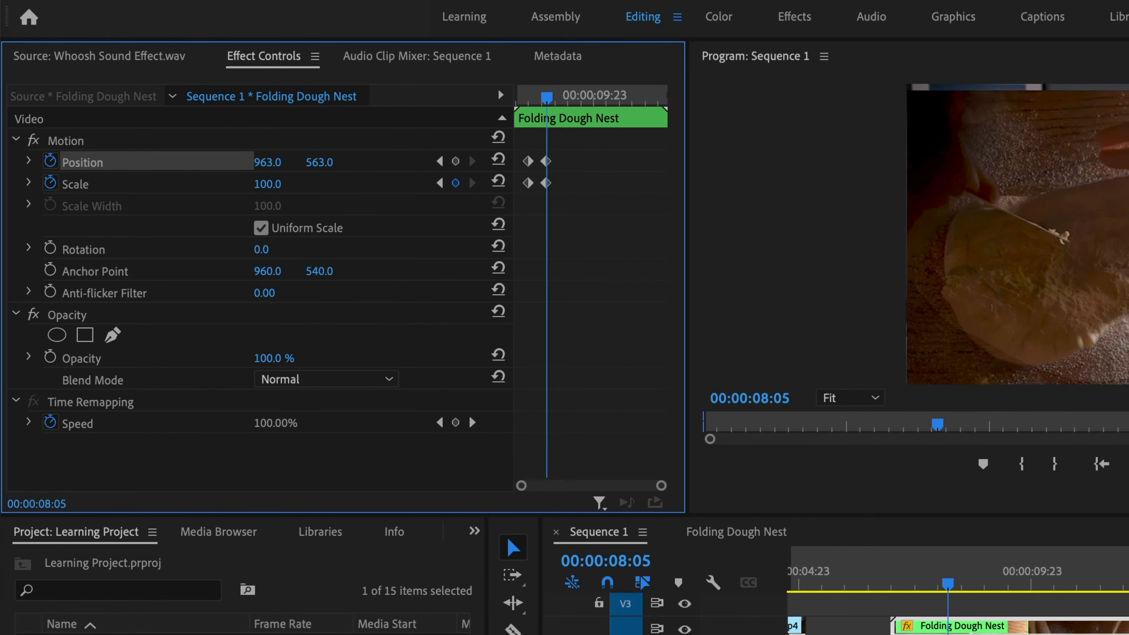
{"action": "left_click_drag", "start_coordinate": [320, 165], "coordinate": [298, 165]}
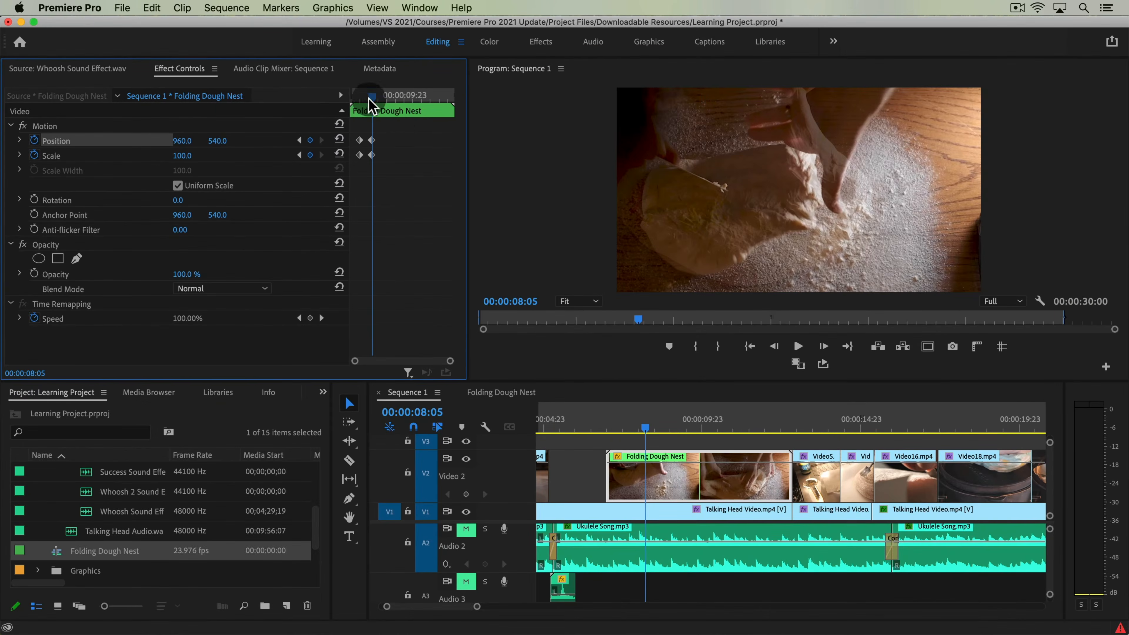
Step: Move the nest's starting position and scale keyframes to the clip's first frame and the ending pair to its last frame
{"action": "mouse_move", "coordinate": [371, 96]}
{"action": "left_mouse_down"}
{"action": "mouse_move", "coordinate": [361, 99]}
{"action": "mouse_move", "coordinate": [373, 98]}
{"action": "left_mouse_up"}
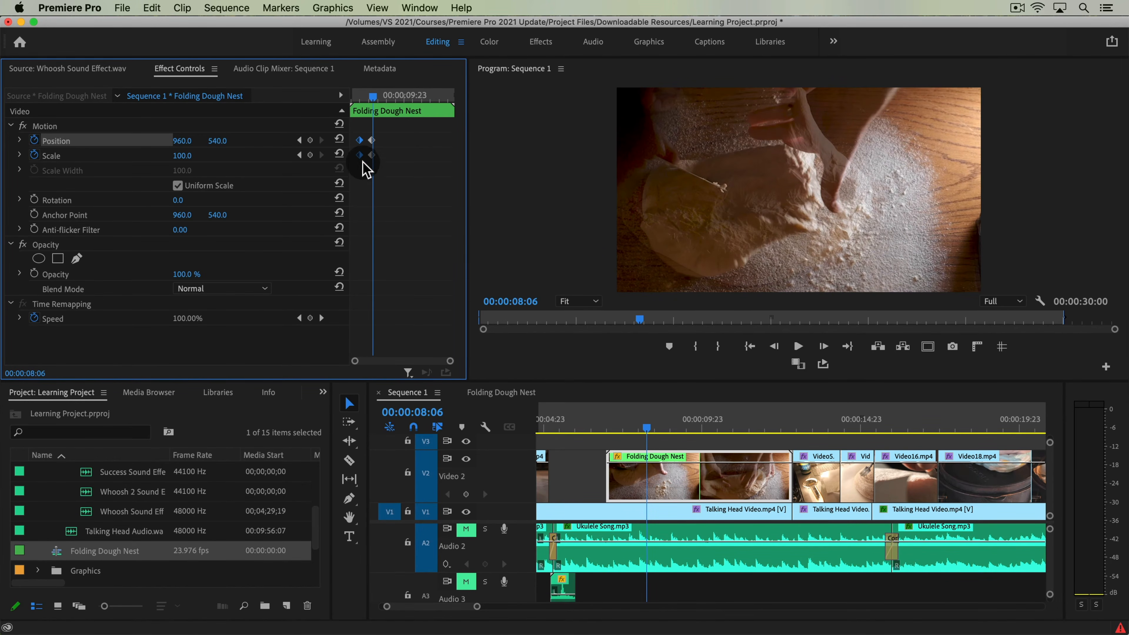
{"action": "left_click_drag", "start_coordinate": [361, 155], "coordinate": [309, 162]}
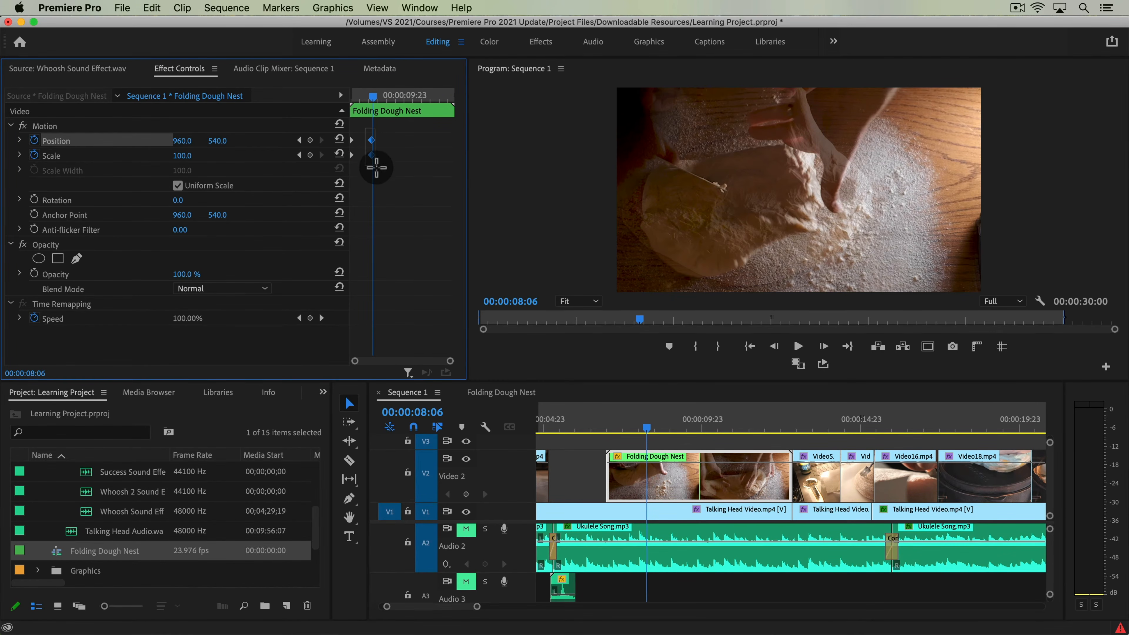
{"action": "left_click_drag", "start_coordinate": [370, 156], "coordinate": [561, 161]}
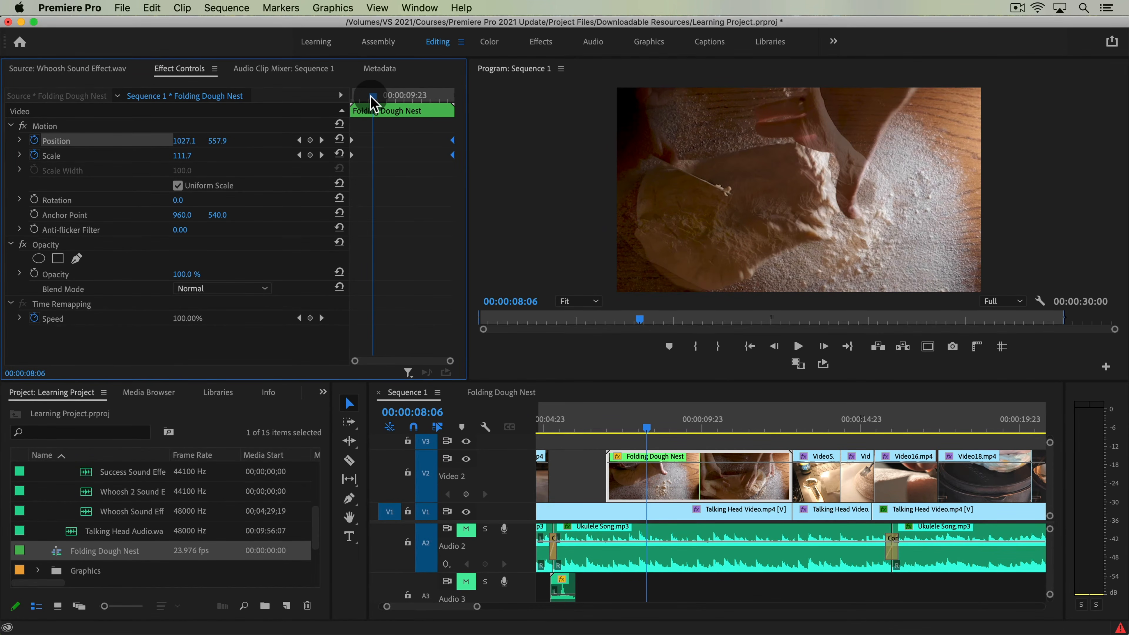
Step: Preview the scale and position animation across the whole Folding Dough Nest and check the nest within the full timeline
{"action": "left_click_drag", "start_coordinate": [373, 103], "coordinate": [331, 120]}
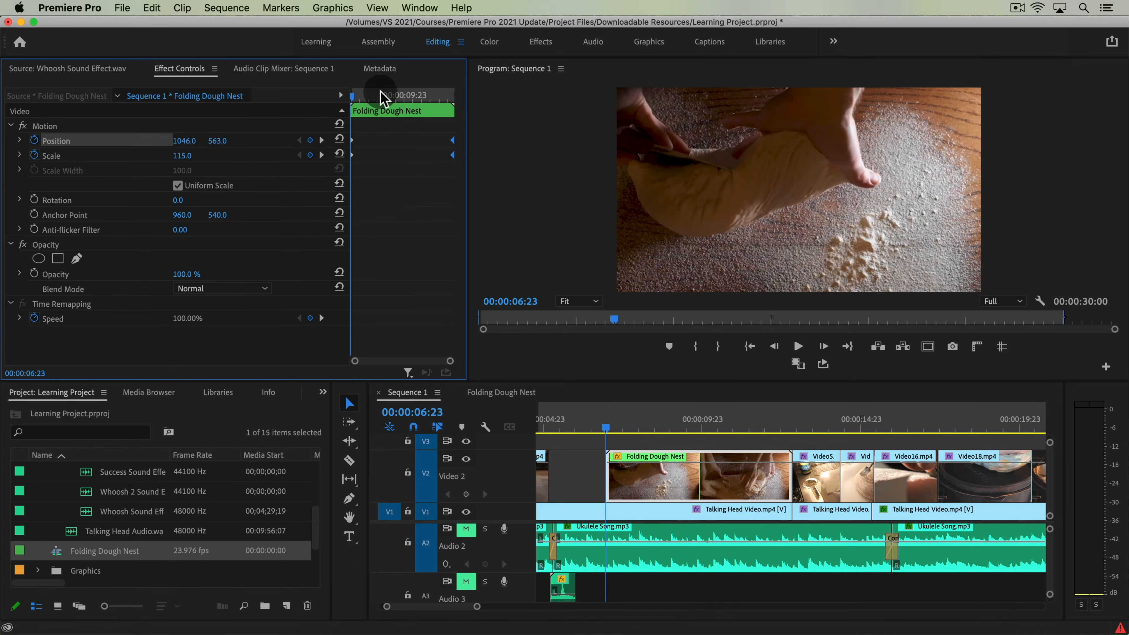
{"action": "mouse_move", "coordinate": [445, 96]}
{"action": "left_mouse_down"}
{"action": "mouse_move", "coordinate": [455, 103]}
{"action": "mouse_move", "coordinate": [443, 96]}
{"action": "left_mouse_up"}
{"action": "left_click", "coordinate": [758, 422]}
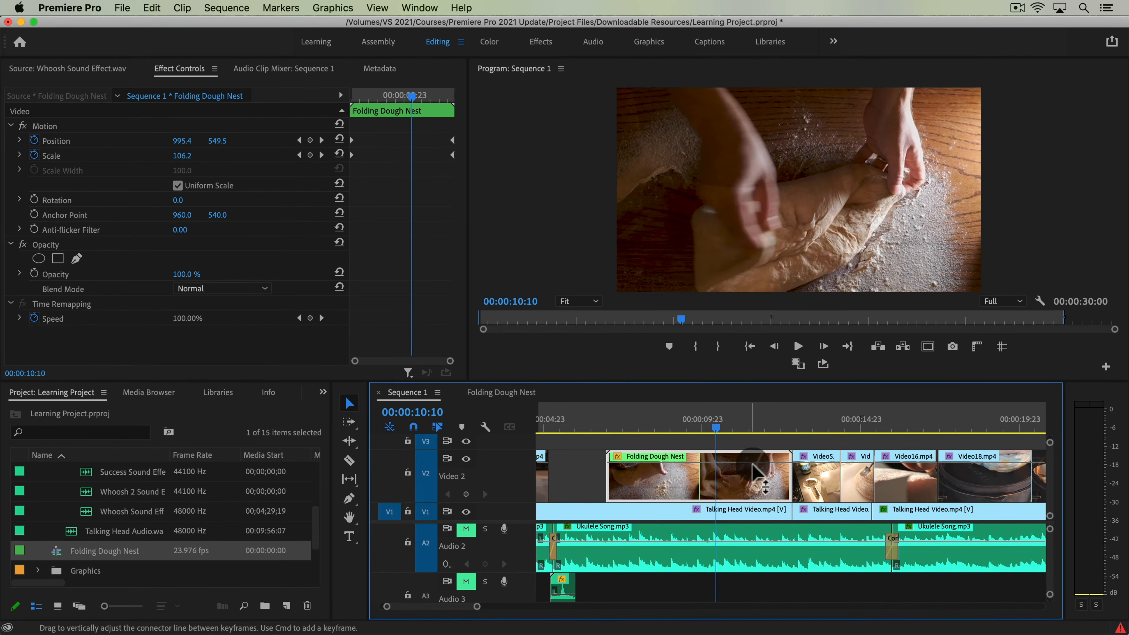
{"action": "key", "text": "Down"}
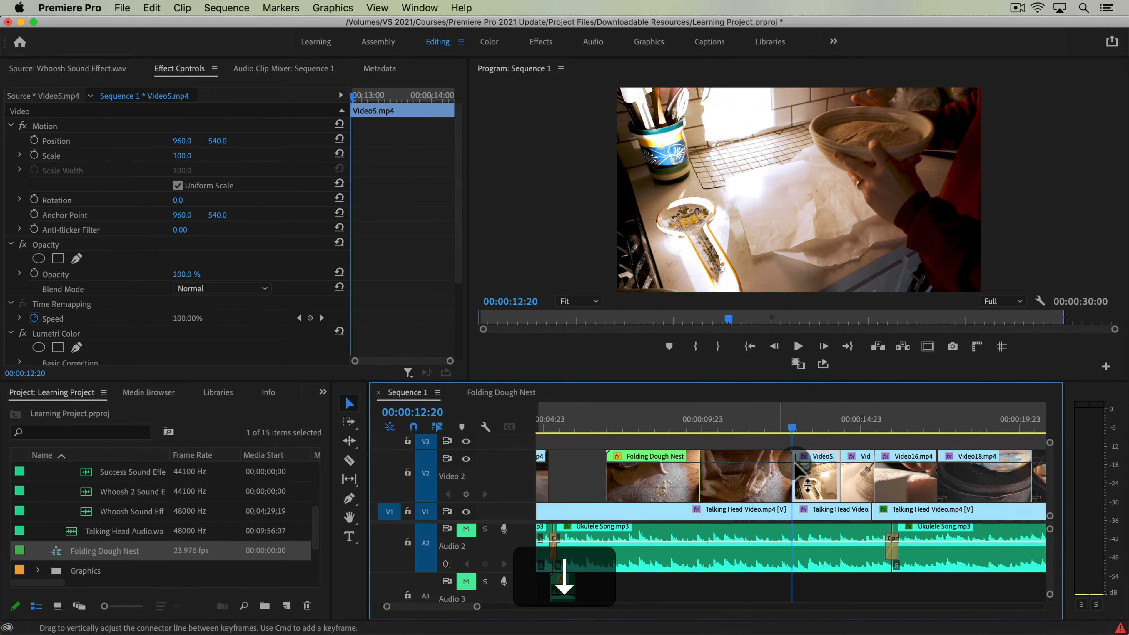
{"action": "left_click", "coordinate": [766, 475]}
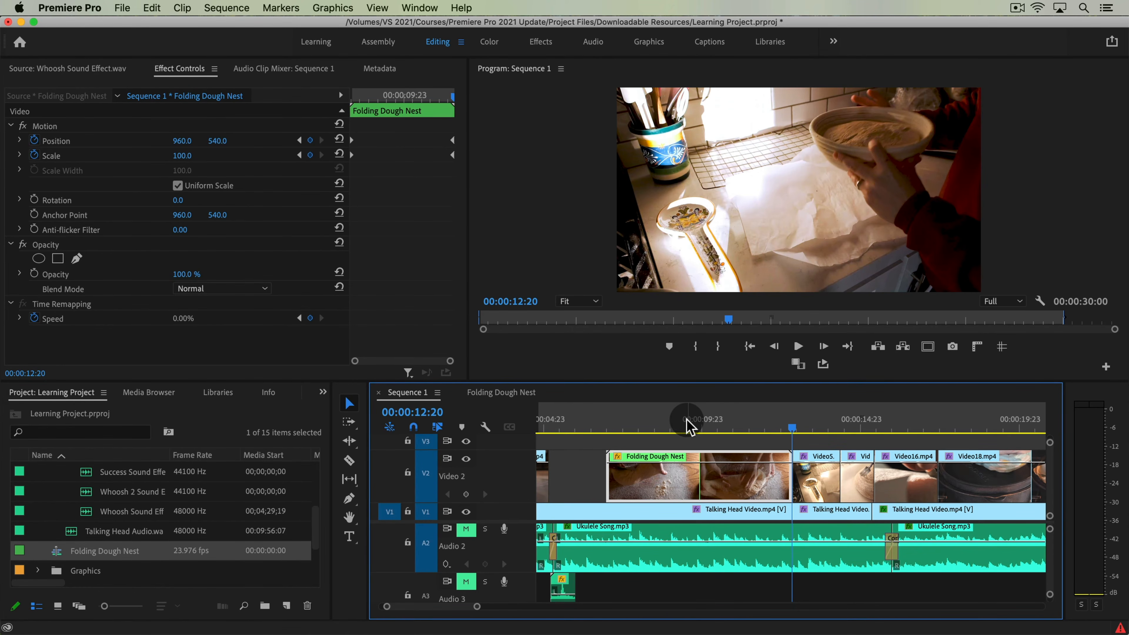
{"action": "left_click", "coordinate": [616, 426]}
{"action": "key", "text": "Up"}
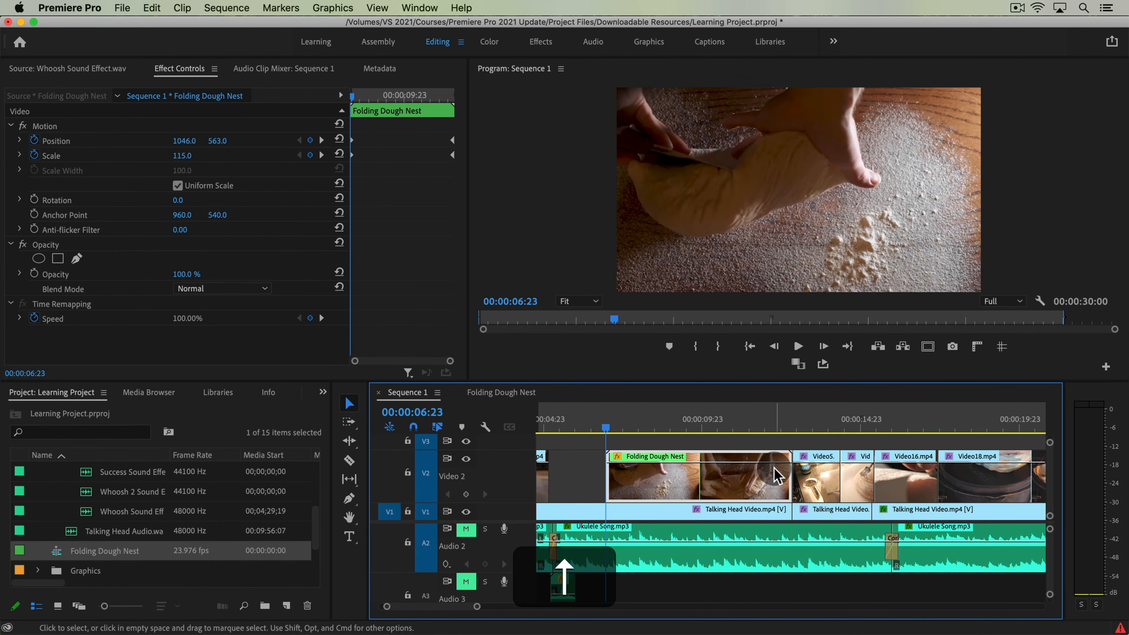
{"action": "key", "text": "space"}
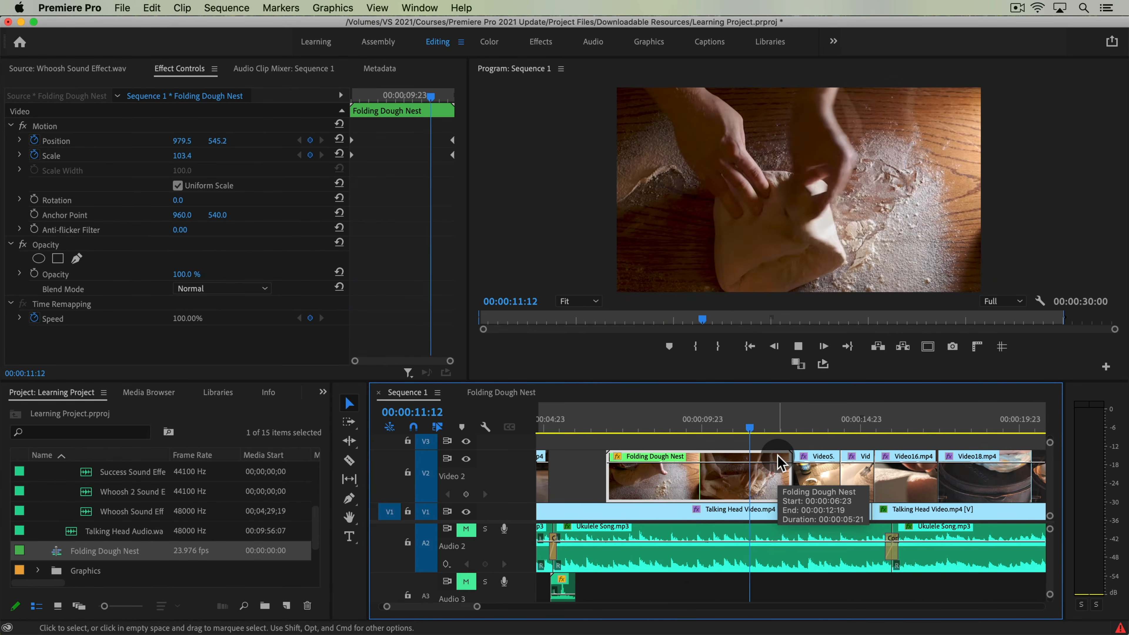
{"action": "left_click", "coordinate": [663, 429]}
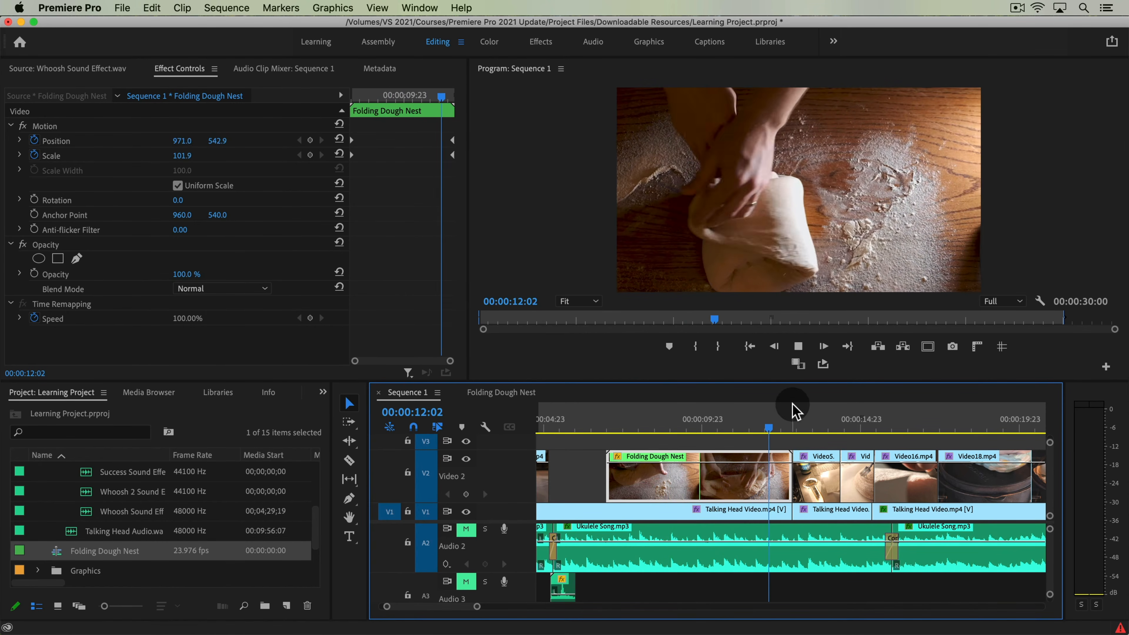
{"action": "key", "text": "space"}
{"action": "left_click", "coordinate": [674, 428]}
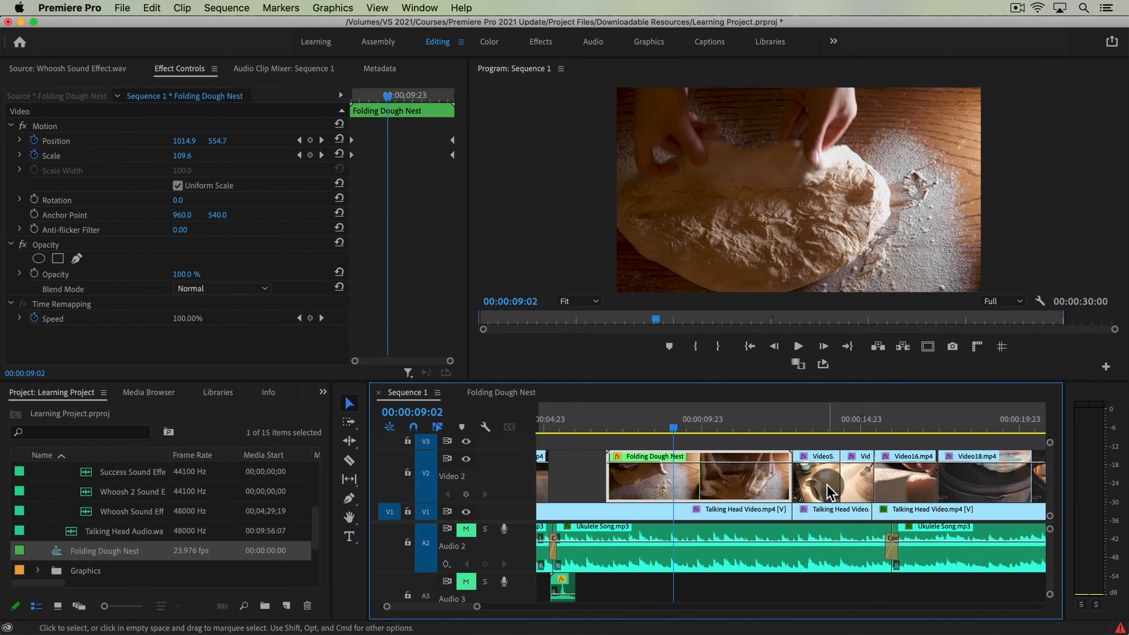
{"action": "key", "text": "backslash"}
{"action": "left_click", "coordinate": [731, 439]}
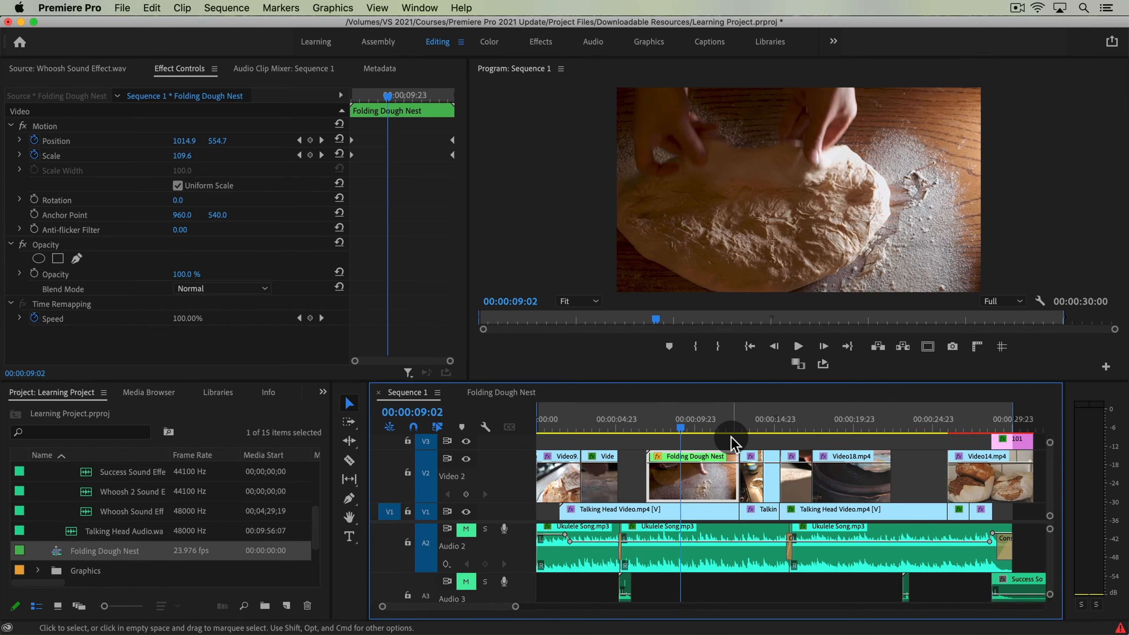
{"action": "left_click_drag", "start_coordinate": [700, 422], "coordinate": [717, 484]}
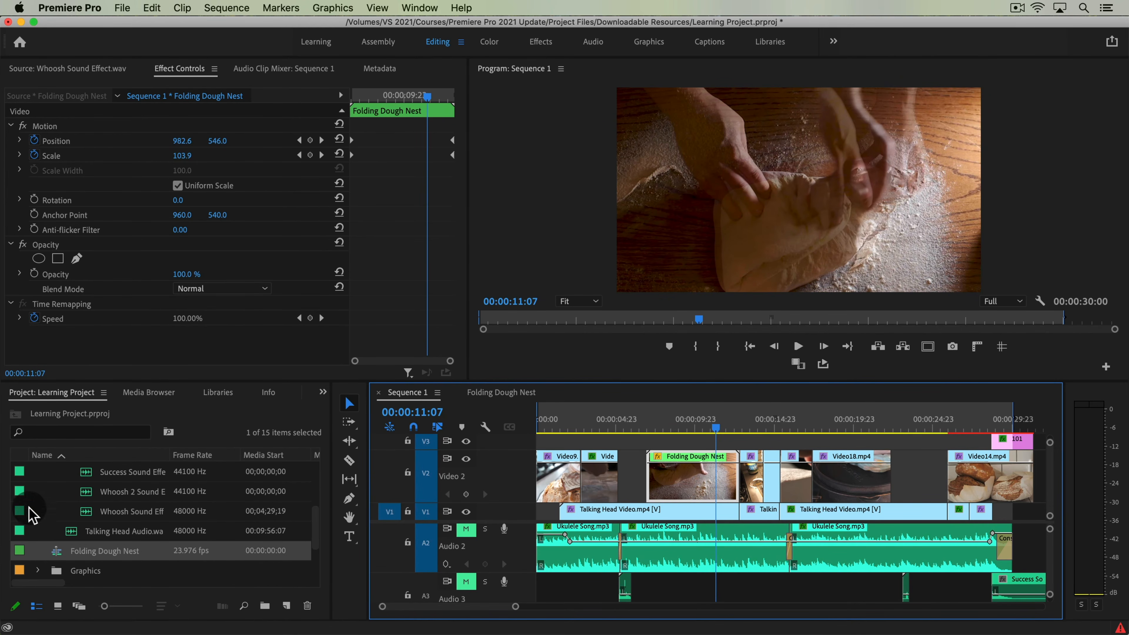
Step: Collapse the Sound Effects bin and expand the Sequences bin in the project
{"action": "scroll", "coordinate": [32, 515], "scroll_direction": "up", "scroll_amount": 3}
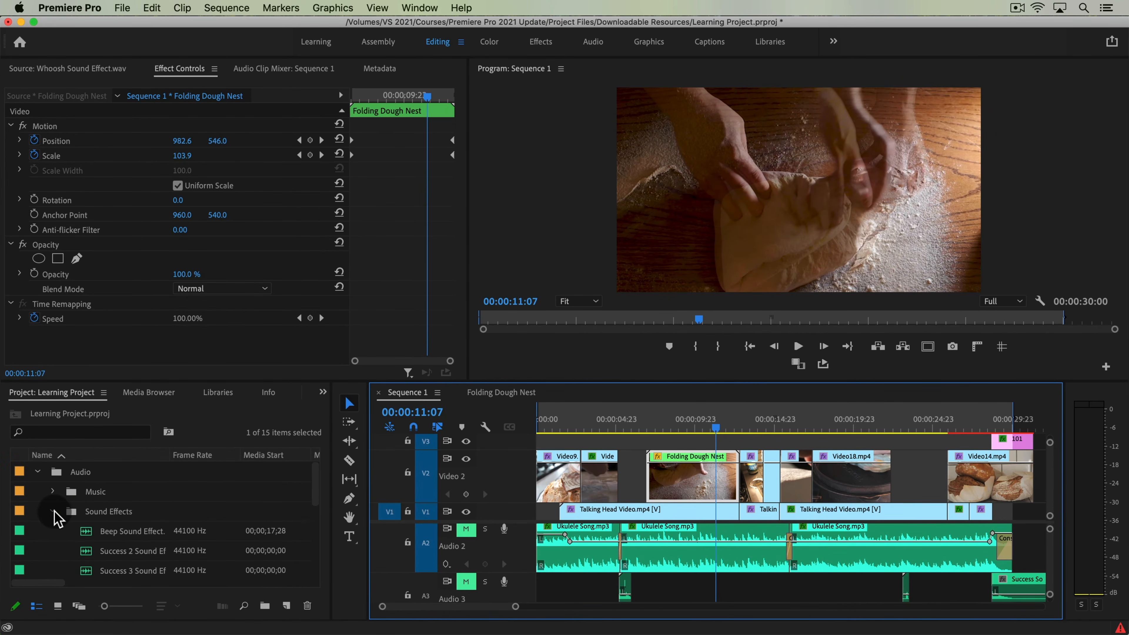
{"action": "left_click", "coordinate": [53, 511]}
{"action": "scroll", "coordinate": [56, 542], "scroll_direction": "down", "scroll_amount": 3}
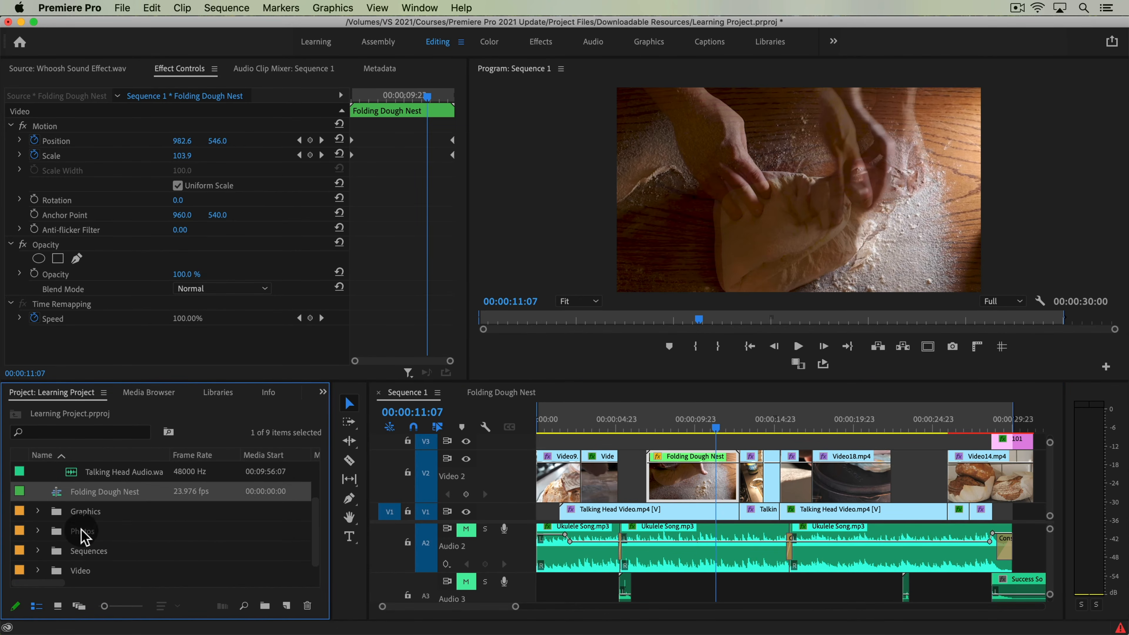
{"action": "scroll", "coordinate": [173, 537], "scroll_direction": "down", "scroll_amount": 2}
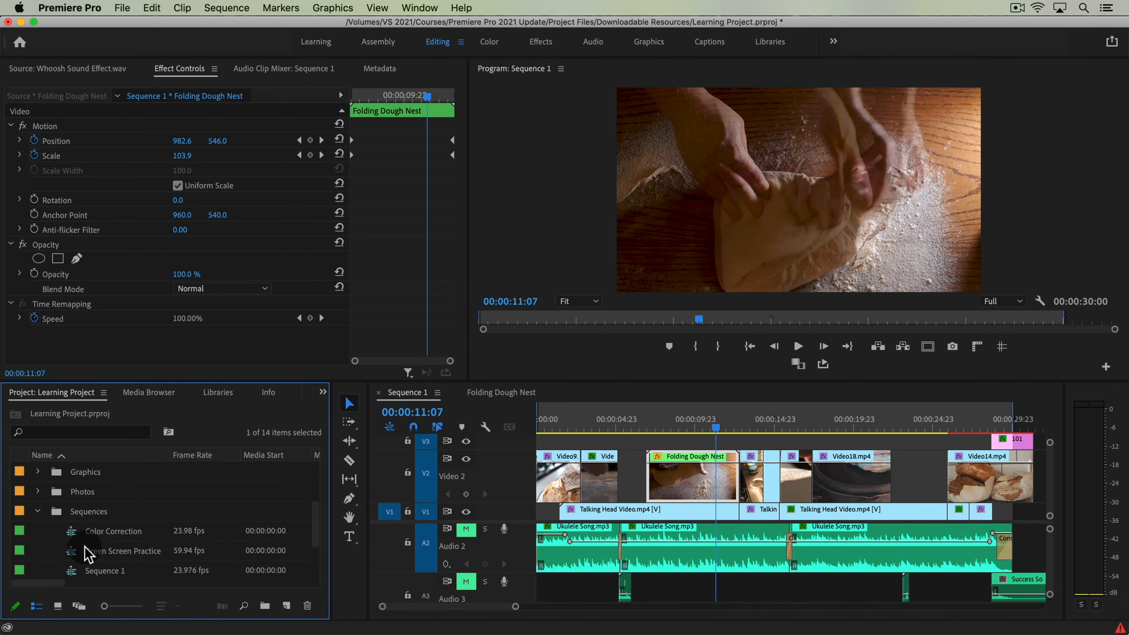
Step: Open the Color Correction sequence, scrub through it and return to Sequence 1
{"action": "double_click", "coordinate": [74, 531]}
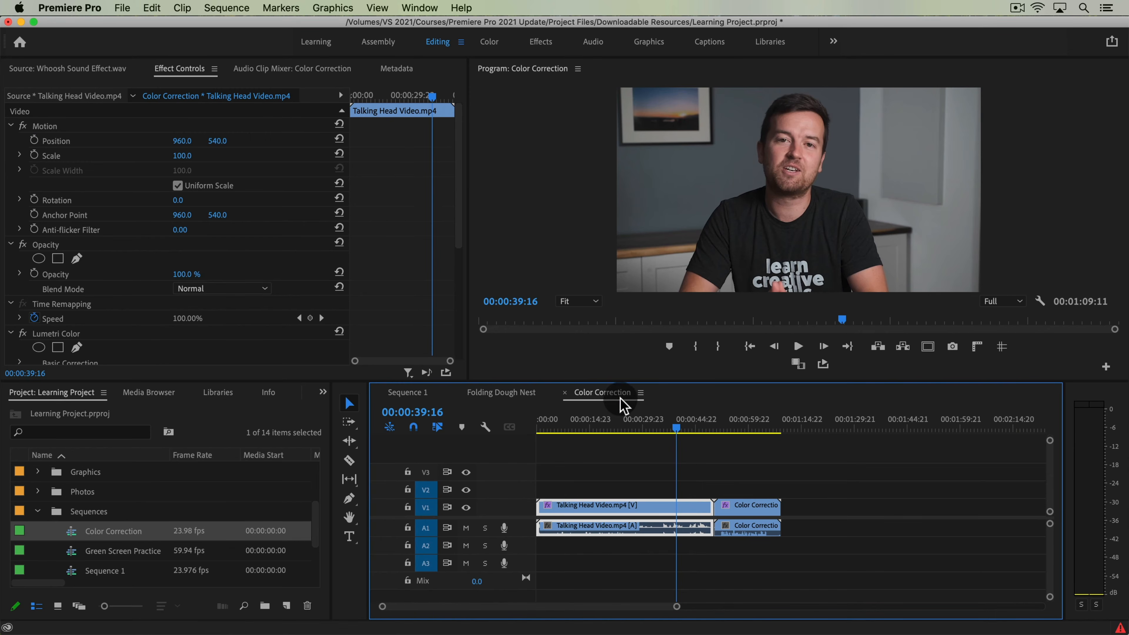
{"action": "mouse_move", "coordinate": [618, 427]}
{"action": "left_mouse_down"}
{"action": "mouse_move", "coordinate": [758, 433]}
{"action": "mouse_move", "coordinate": [612, 423]}
{"action": "left_mouse_up"}
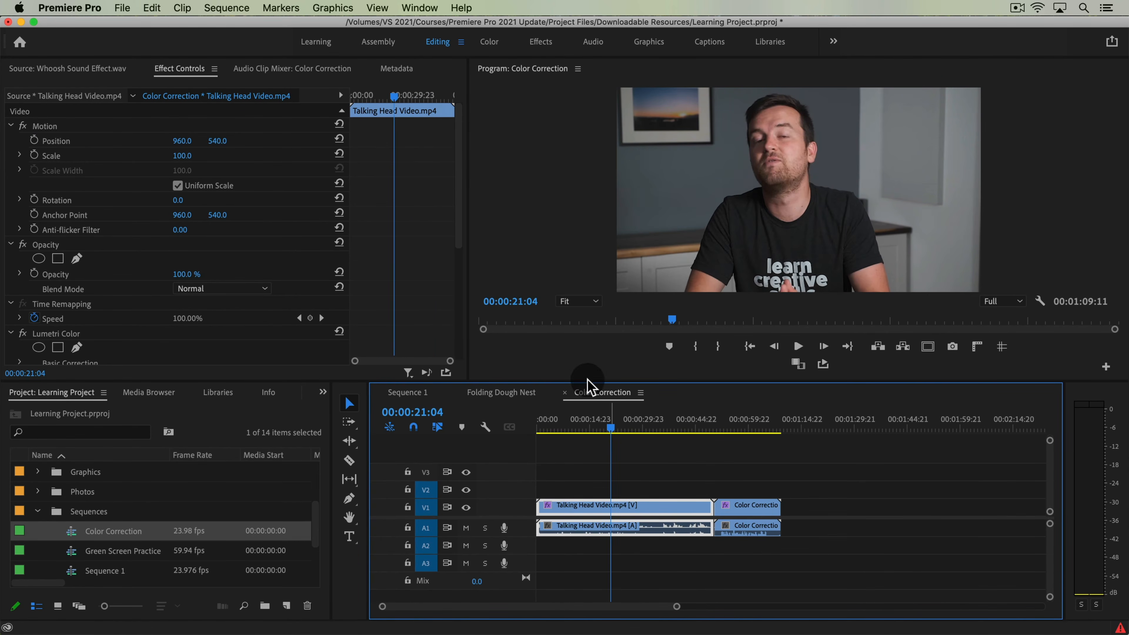
{"action": "left_click", "coordinate": [510, 393]}
{"action": "left_click", "coordinate": [408, 393]}
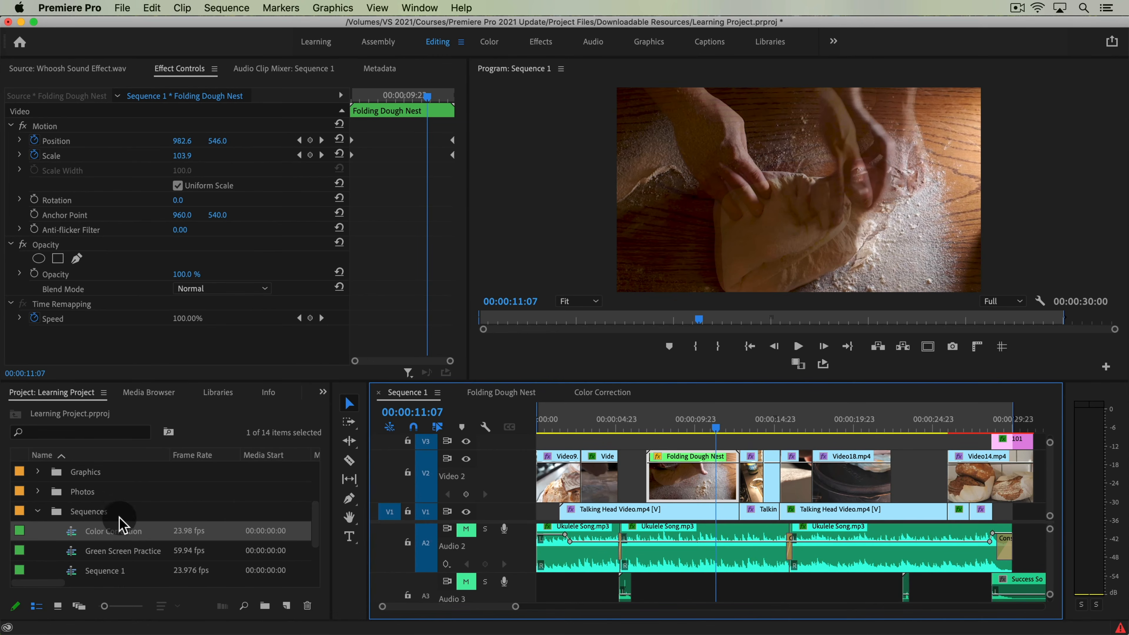
Step: Try placing the Color Correction sequence as a nested clip on Video 2 beyond the last clip, preview it and delete it
{"action": "left_click", "coordinate": [917, 462]}
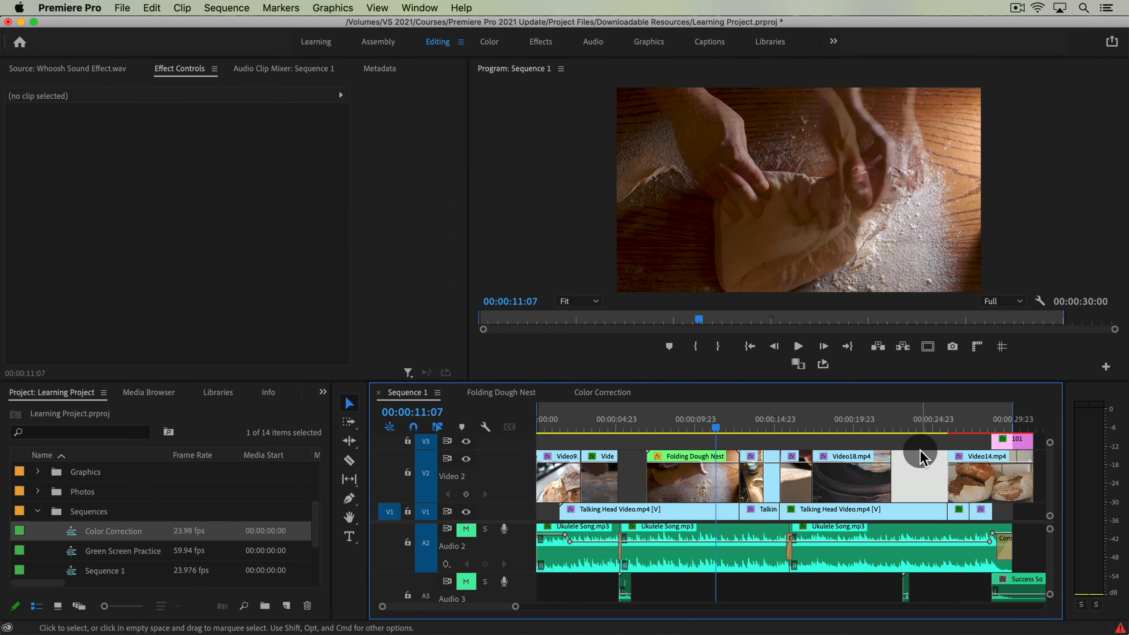
{"action": "key", "text": "minus"}
{"action": "left_click_drag", "start_coordinate": [106, 544], "coordinate": [849, 532]}
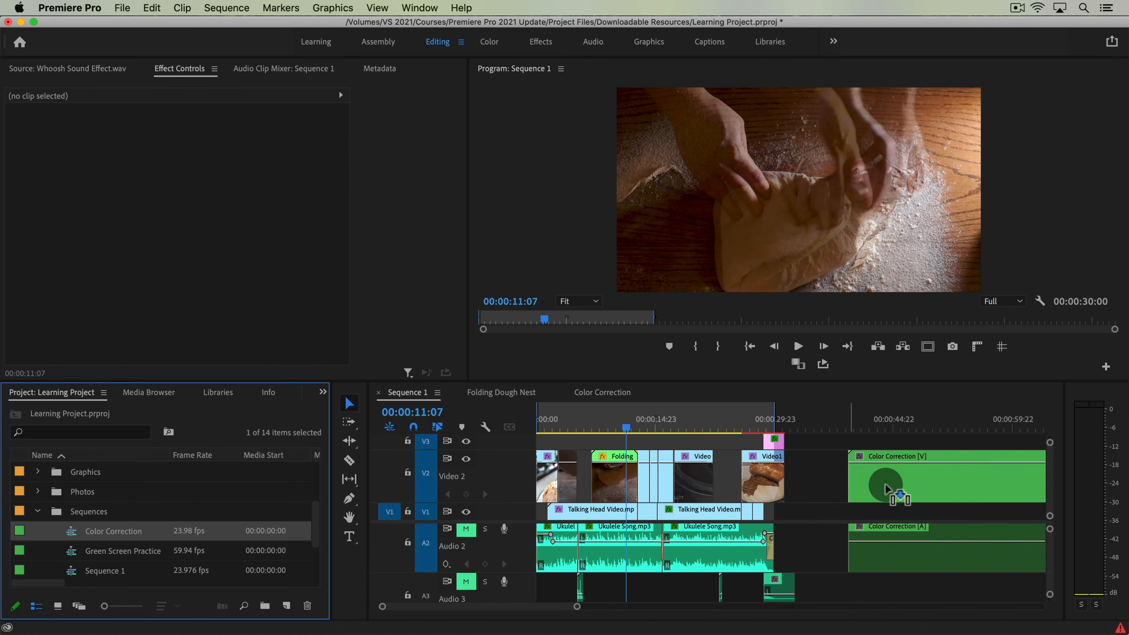
{"action": "mouse_move", "coordinate": [858, 427]}
{"action": "left_mouse_down"}
{"action": "mouse_move", "coordinate": [982, 435]}
{"action": "mouse_move", "coordinate": [871, 434]}
{"action": "left_mouse_up"}
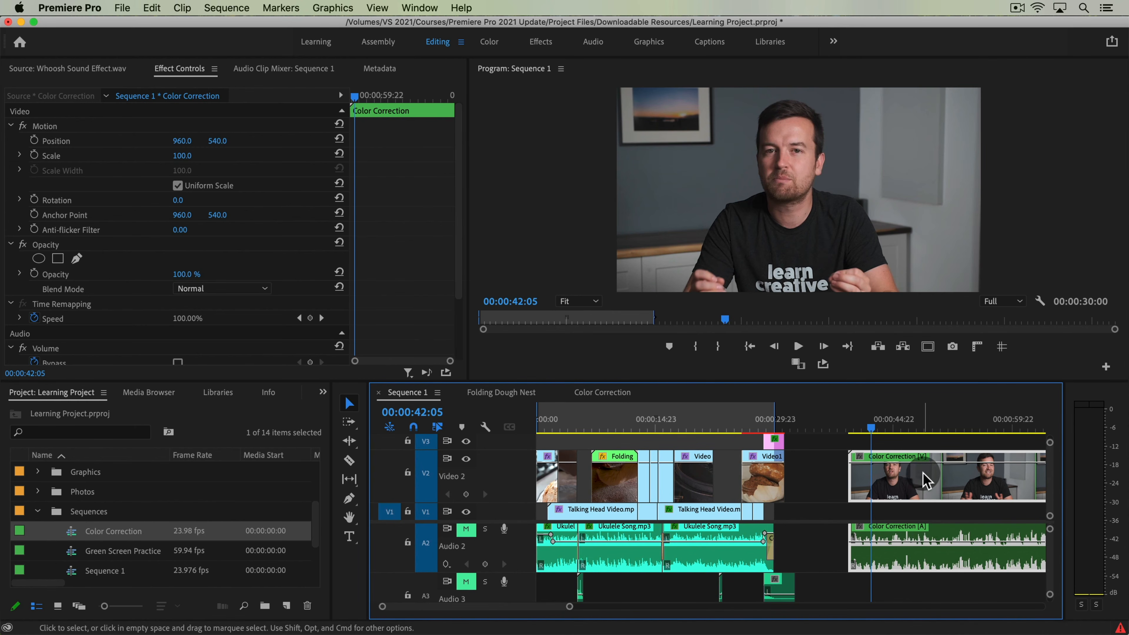
{"action": "key", "text": "BackSpace"}
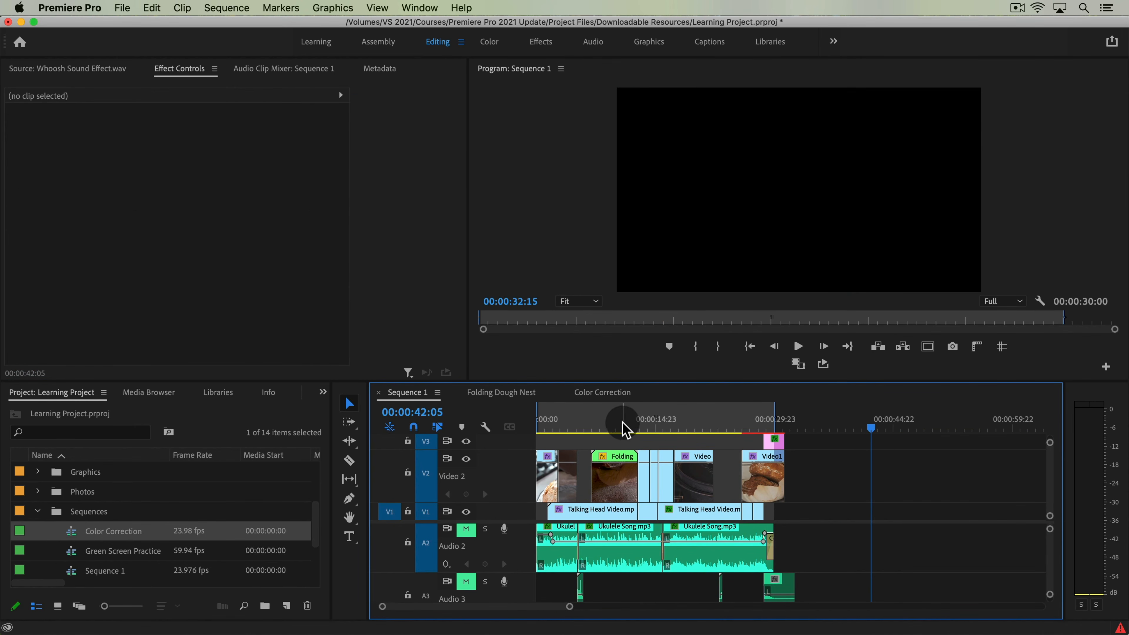
Step: Bring the playhead back to the Folding Dough Nest and move on to the following clip at 00:00:13:21
{"action": "left_click", "coordinate": [637, 429]}
{"action": "left_click_drag", "start_coordinate": [637, 426], "coordinate": [628, 427]}
{"action": "key", "text": "="}
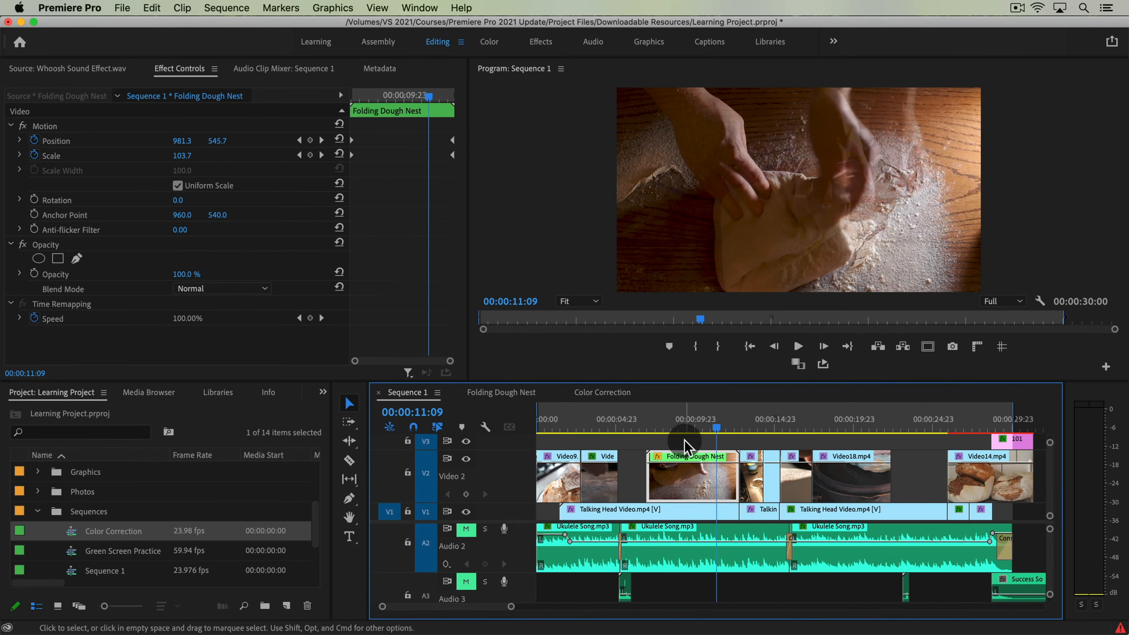
{"action": "left_click", "coordinate": [756, 425]}
Step: Select the clips following the Folding Dough Nest with their audio, check the Nest command available for them and dismiss it
{"action": "left_click", "coordinate": [761, 441]}
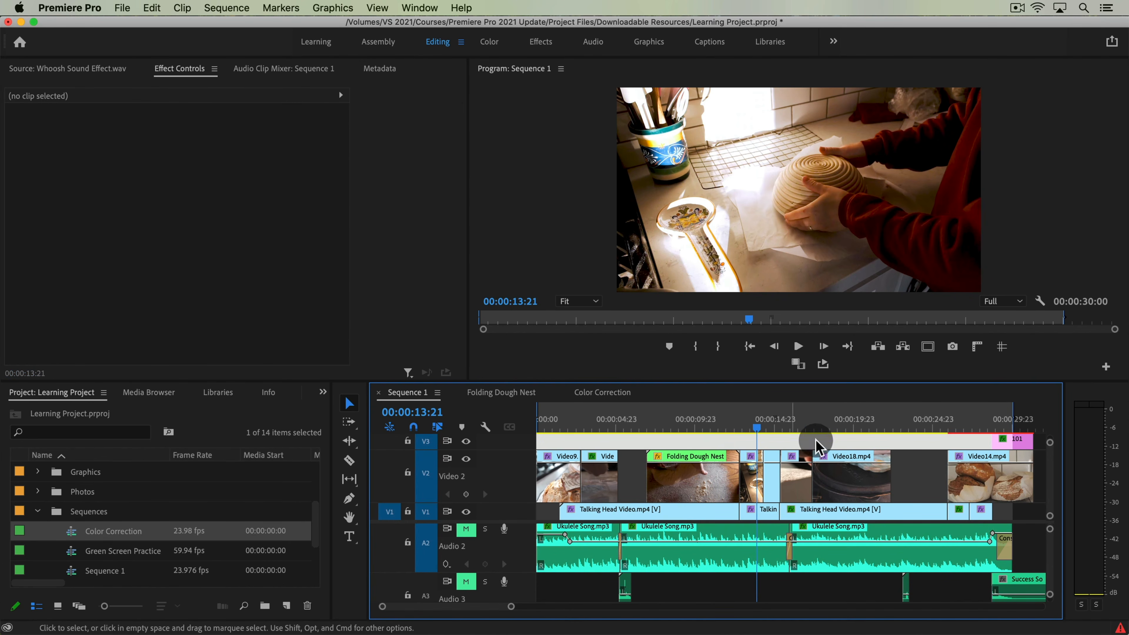
{"action": "left_click_drag", "start_coordinate": [826, 439], "coordinate": [741, 491]}
{"action": "left_click_drag", "start_coordinate": [838, 436], "coordinate": [758, 572]}
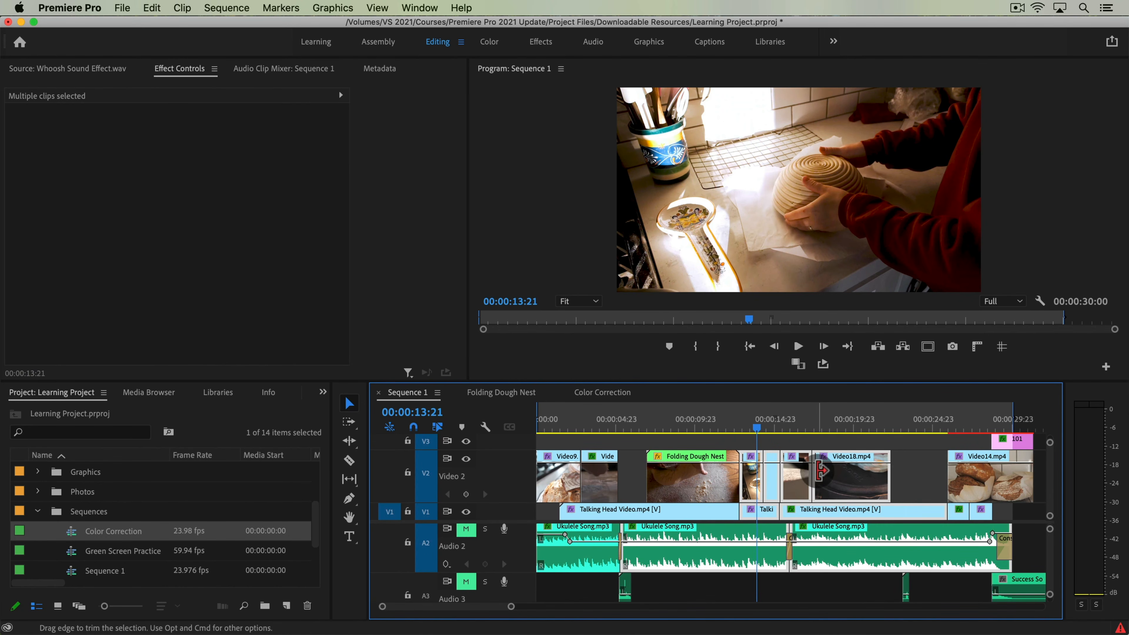
{"action": "right_click", "coordinate": [847, 489]}
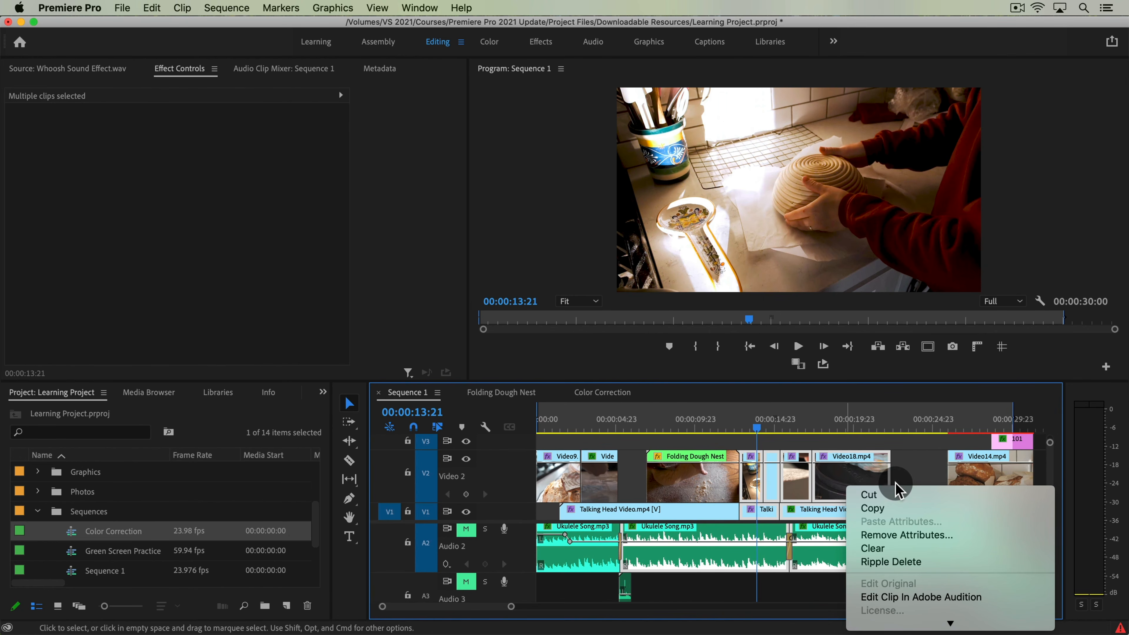
{"action": "scroll", "coordinate": [916, 569], "scroll_direction": "down", "scroll_amount": 10}
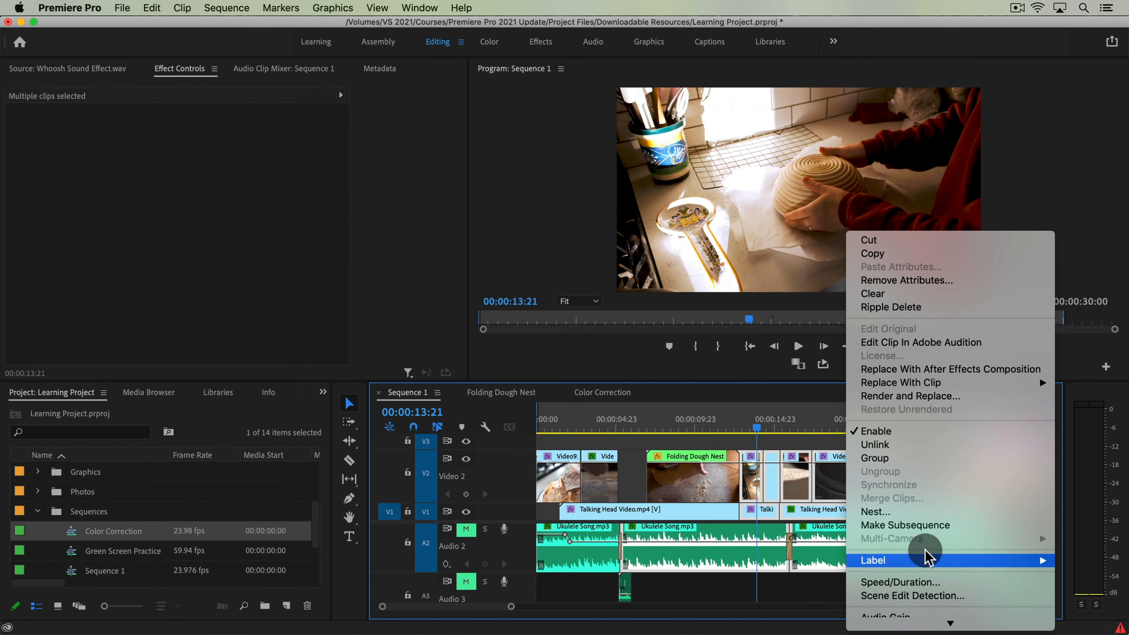
{"action": "left_click", "coordinate": [643, 472]}
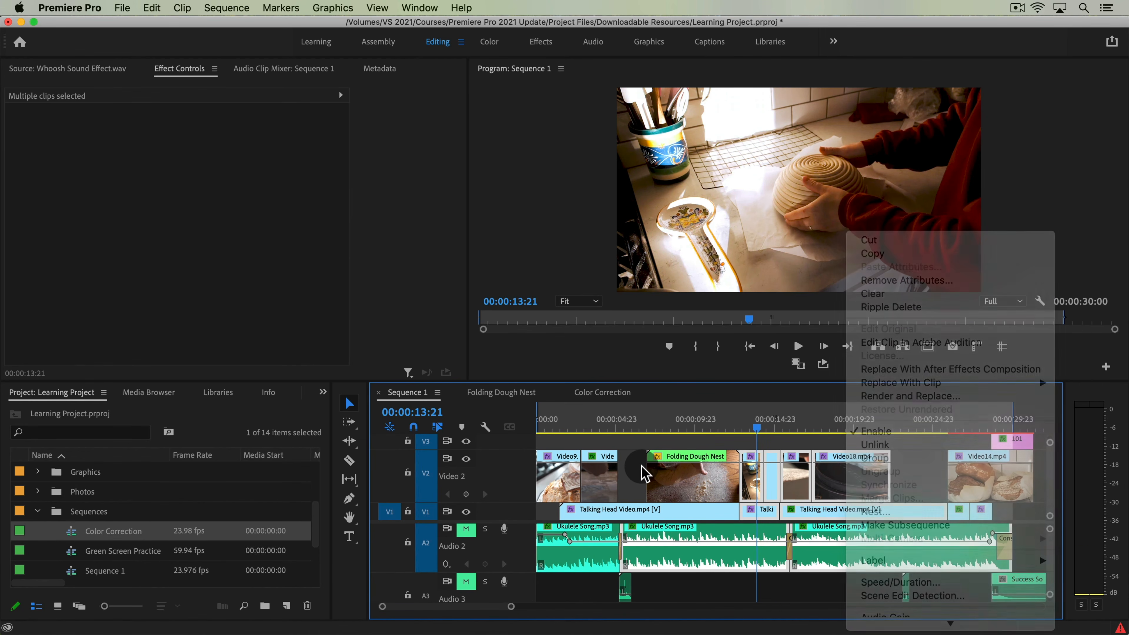